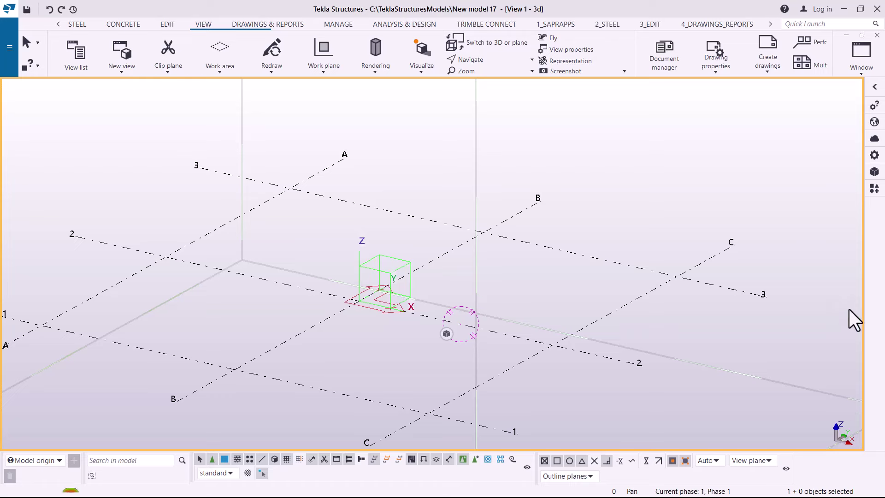
- Open the properties of the rectangular grid in the 3D view
scroll(271, 272, "down", 2)
scroll(271, 277, "down", 2)
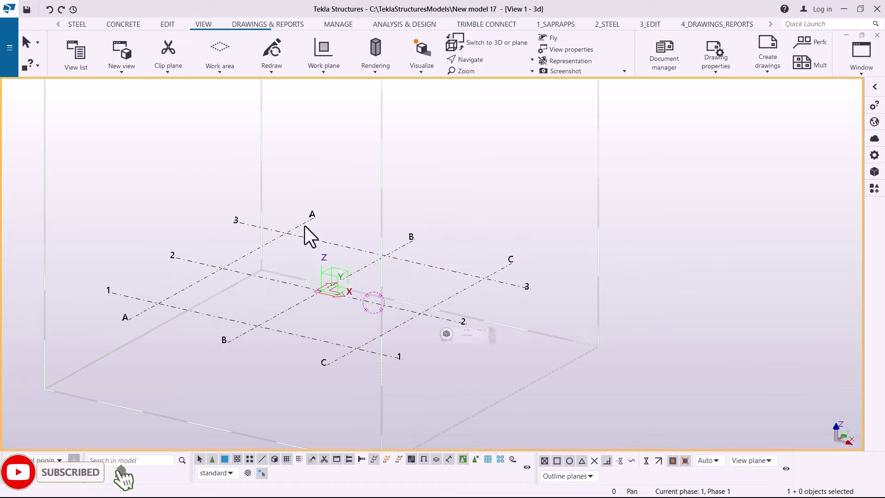
double_click(369, 325)
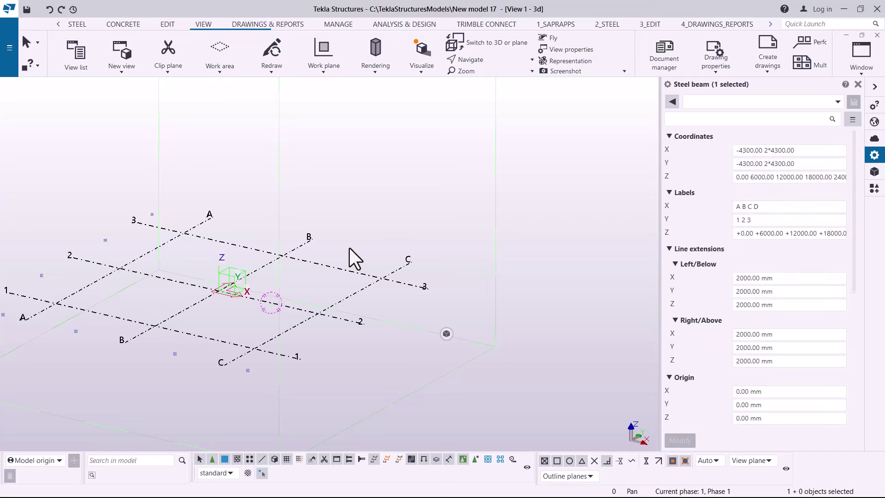
left_click(807, 148)
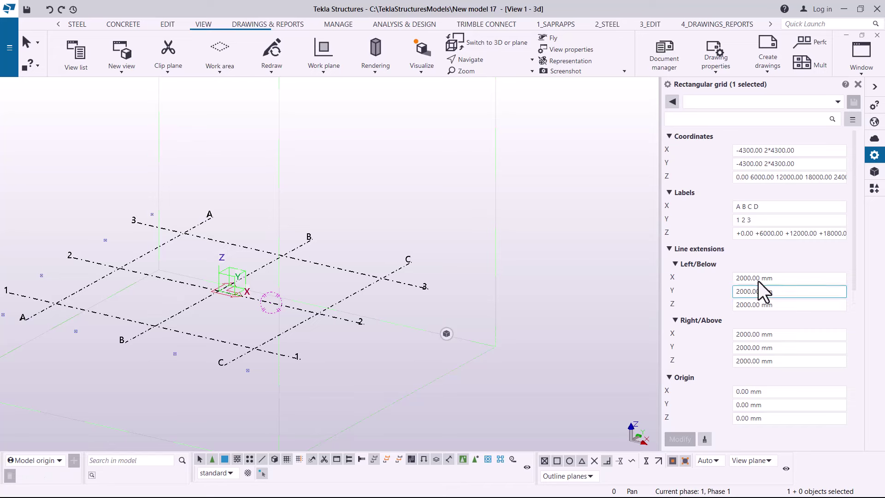
scroll(397, 281, "up", 2)
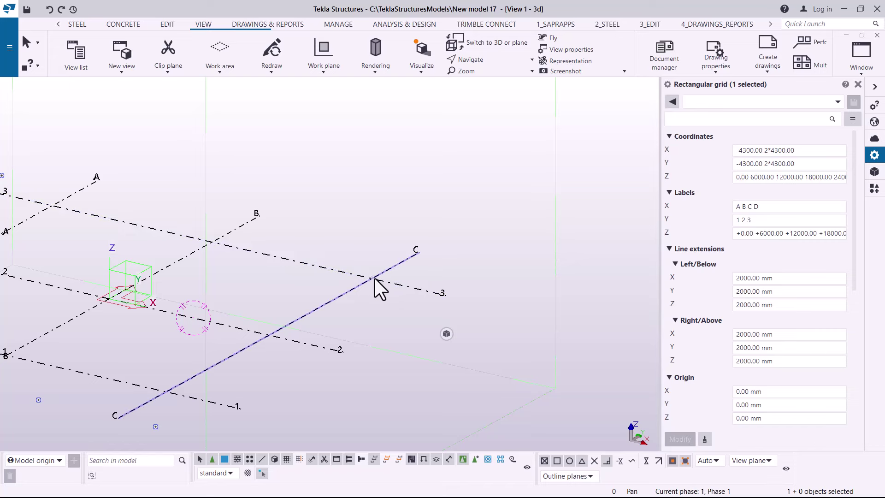
left_click(483, 227)
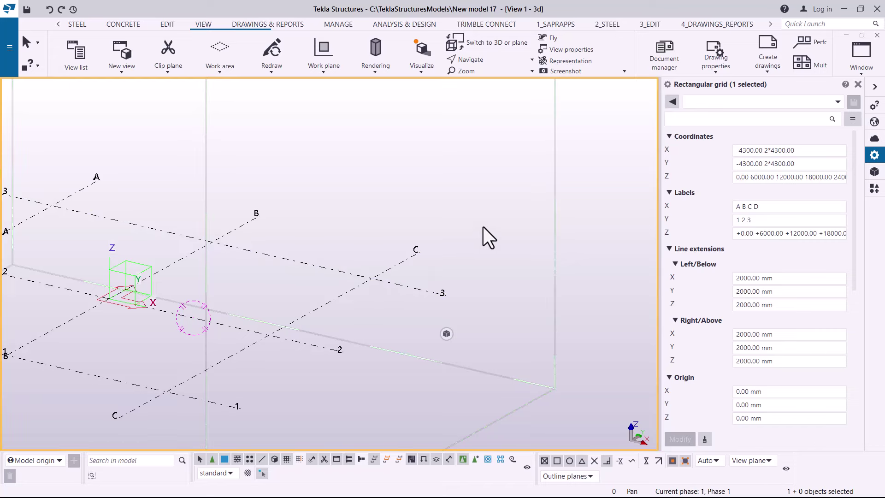
left_click(352, 290)
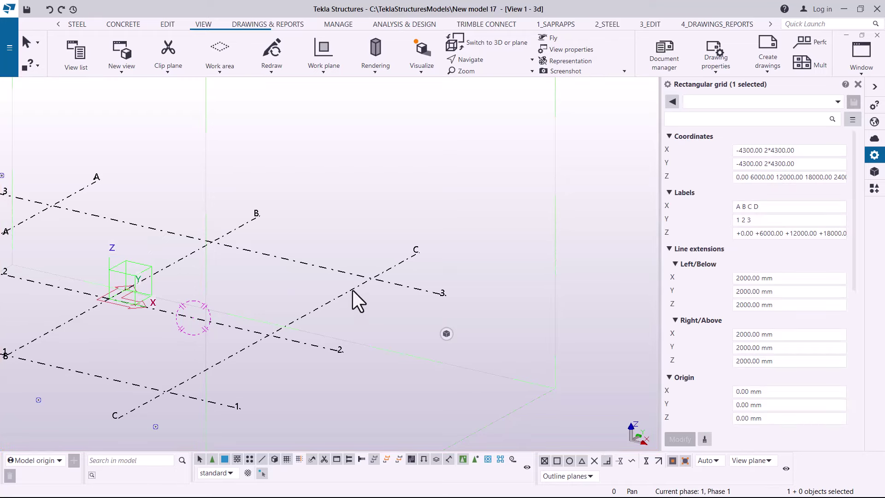
- Examine the grid's coordinates, line extensions, origin, grid color and label font color settings
scroll(761, 276, "down", 3)
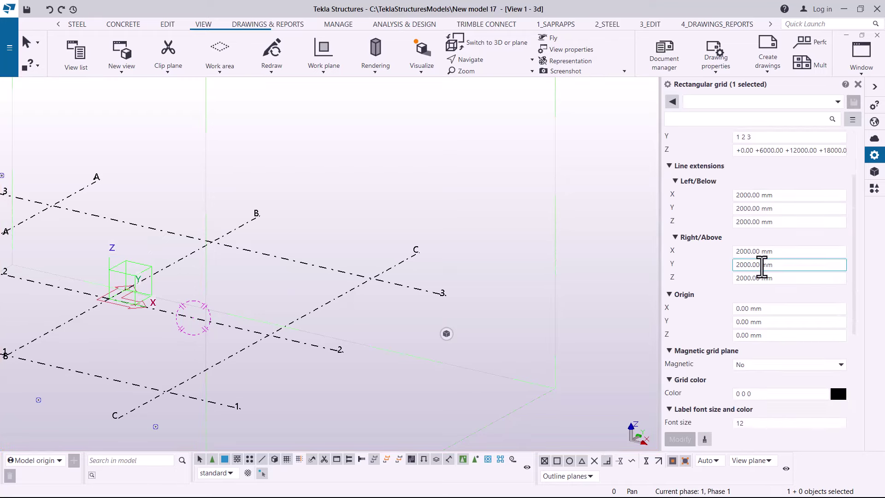
scroll(761, 267, "down", 3)
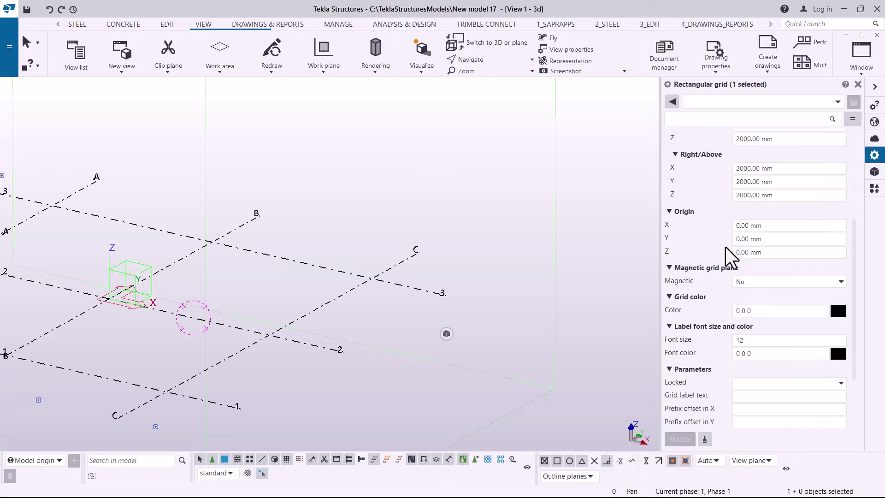
left_click(838, 311)
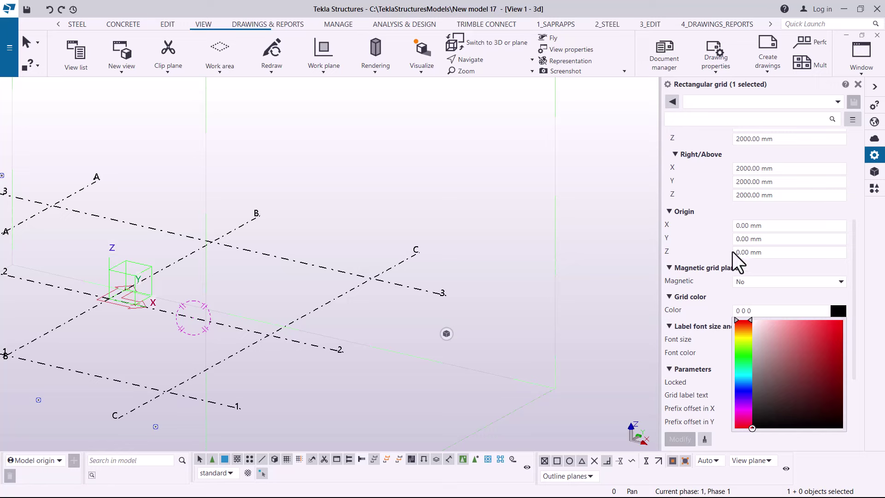
left_click(719, 245)
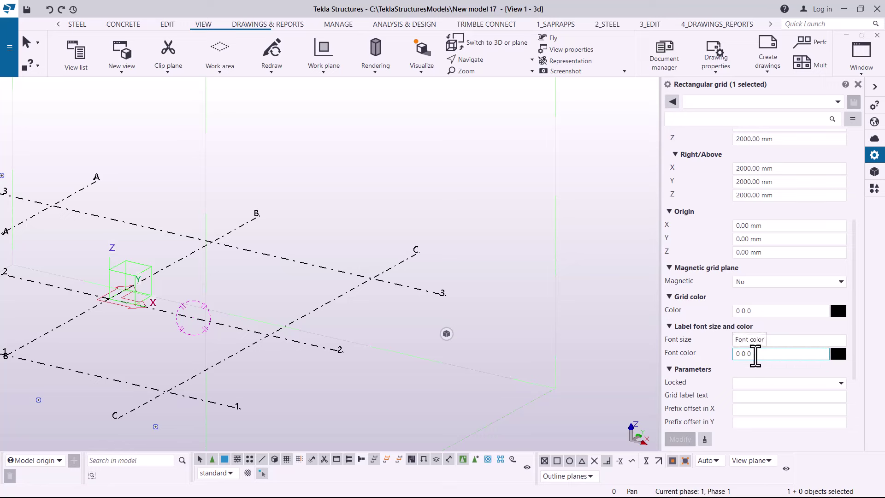
left_click(840, 358)
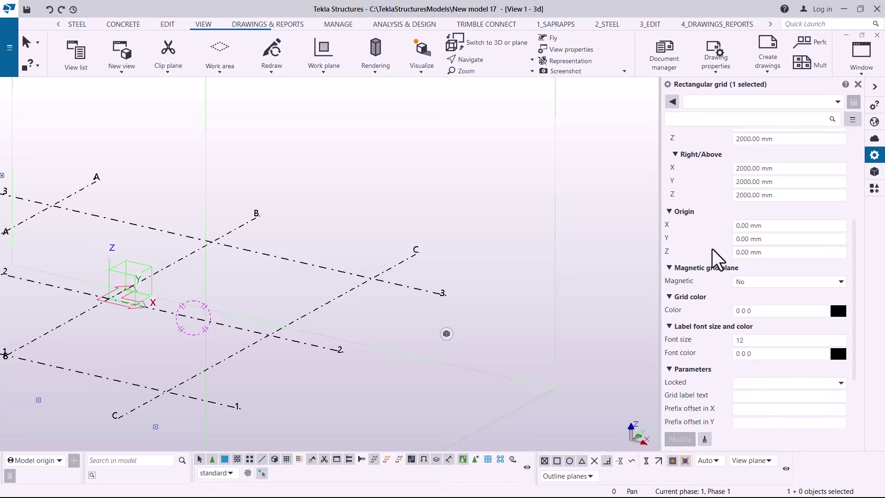
scroll(722, 249, "up", 3)
scroll(727, 251, "up", 4)
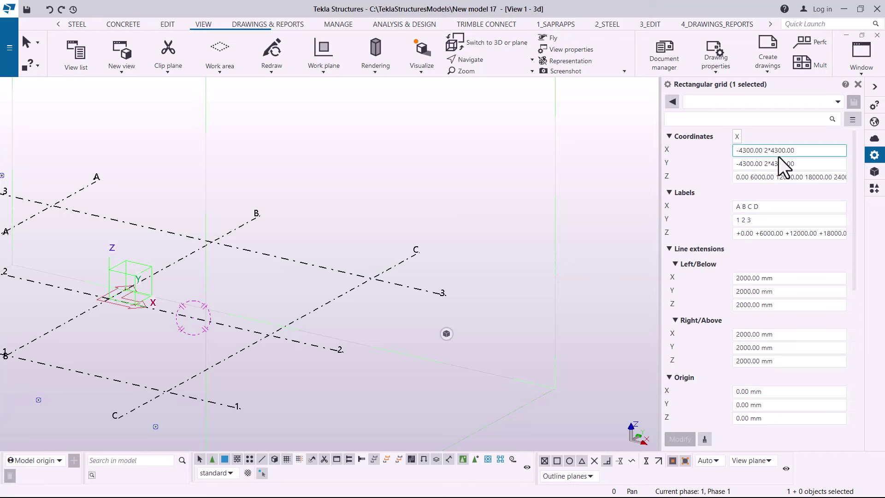
- Measure the distance along grid line C between its intersections with grid lines 1 and 3
left_click(339, 80)
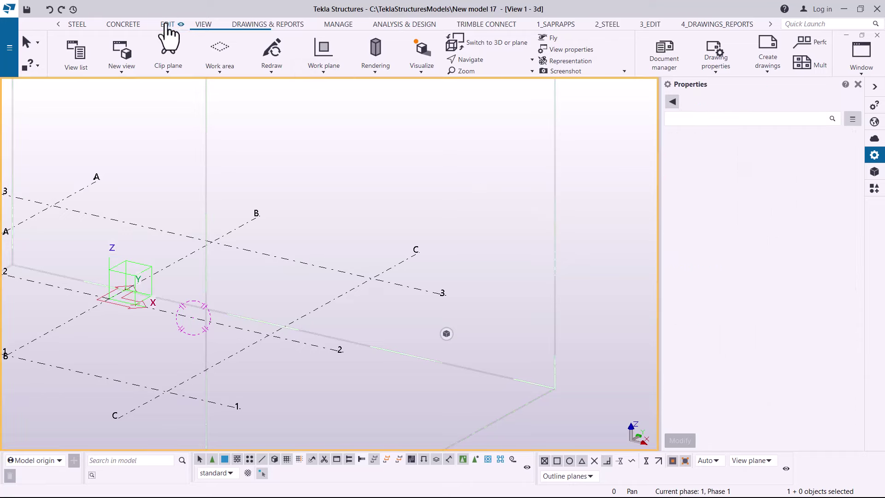
left_click(167, 25)
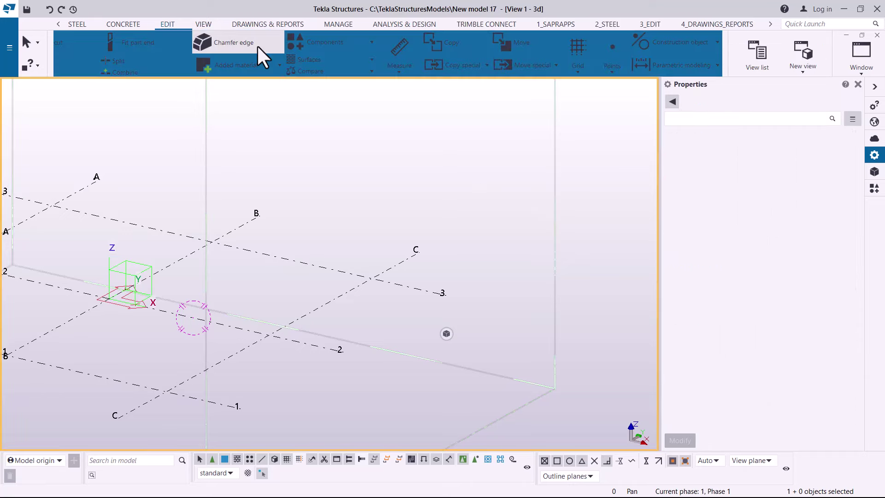
left_click(459, 92)
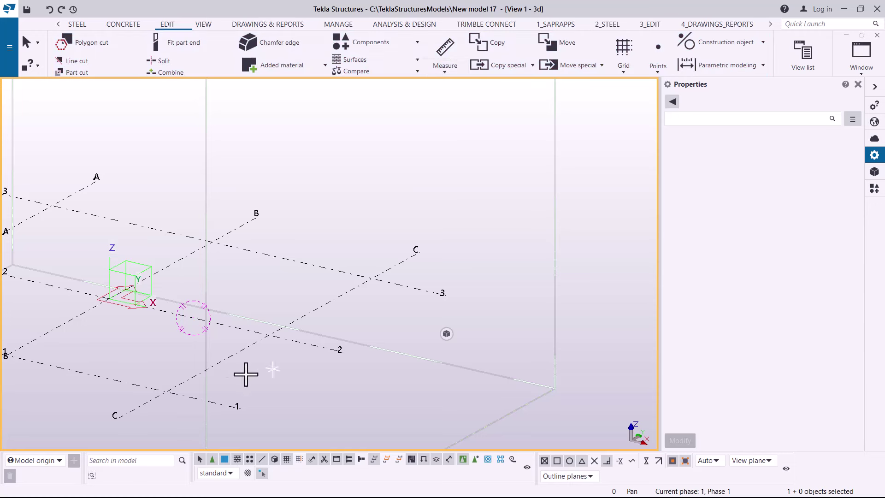
left_click(169, 393)
left_click(372, 280)
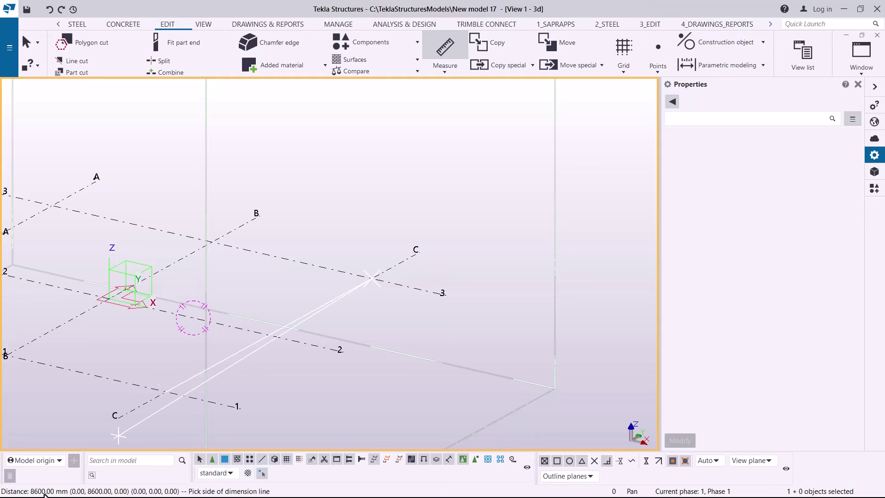
right_click(406, 151)
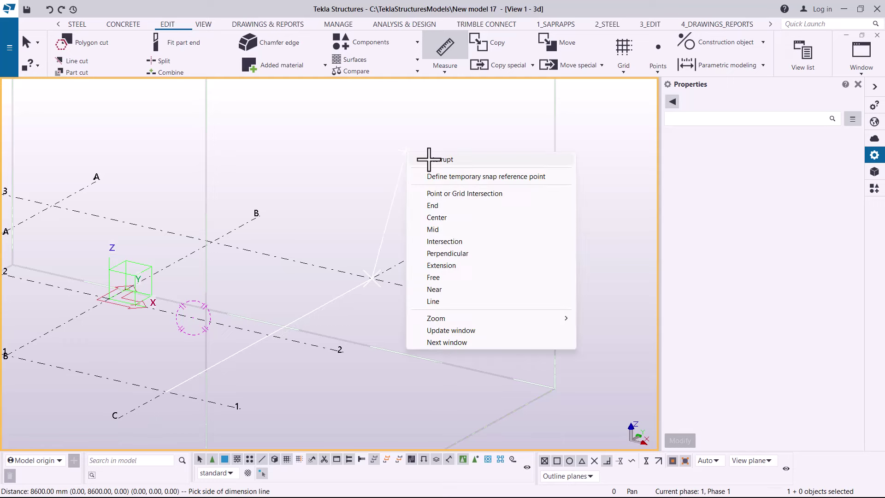
left_click(429, 159)
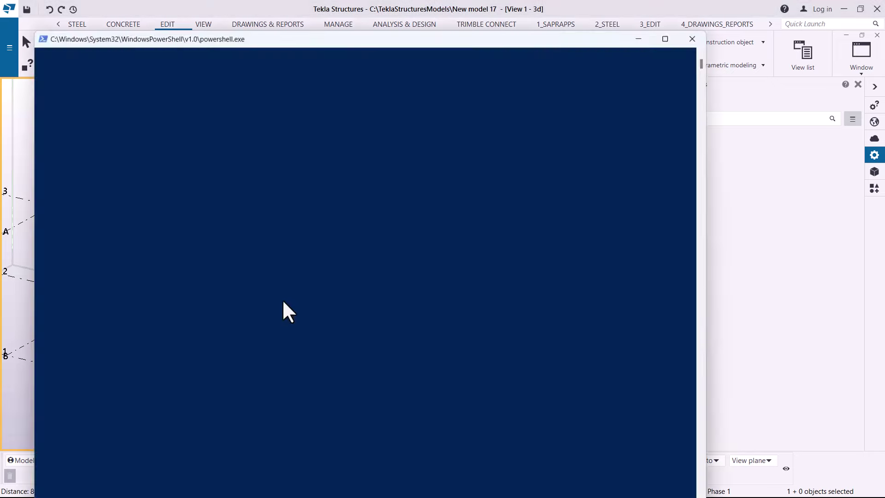
- Change the first X coordinate of the rectangular grid to 0, keeping the 2*4300.00 spacing
scroll(292, 267, "down", 3)
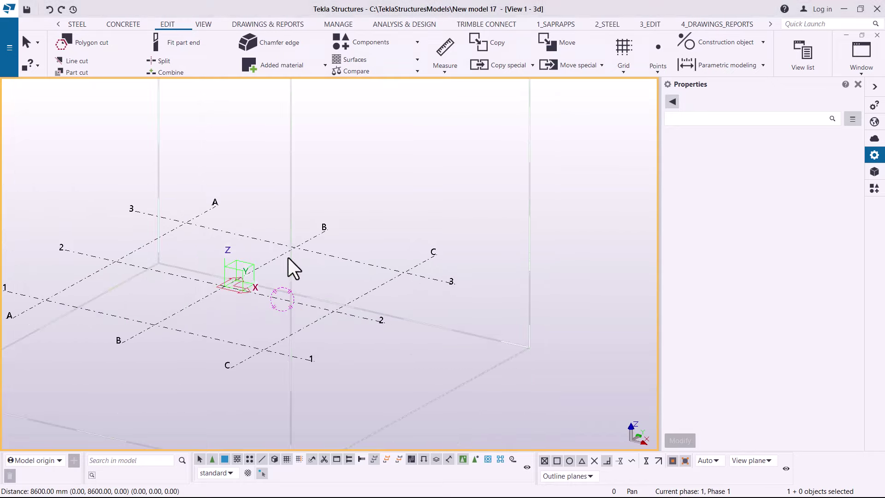
scroll(225, 275, "up", 4)
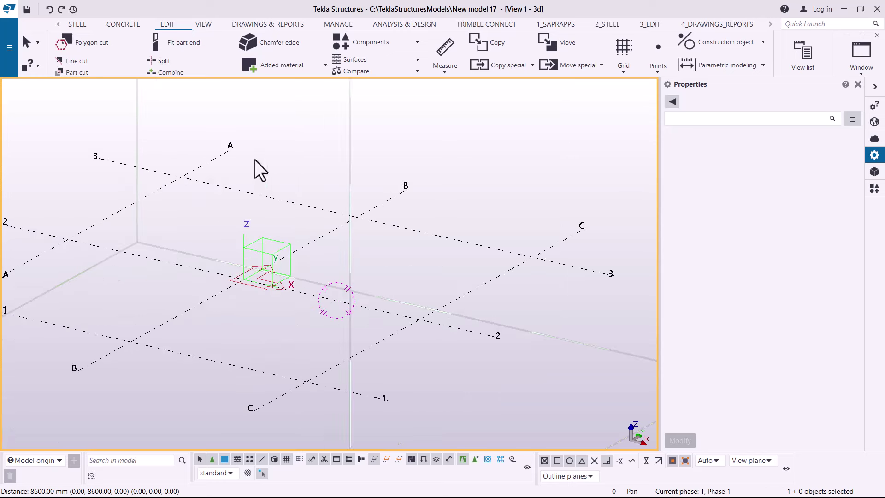
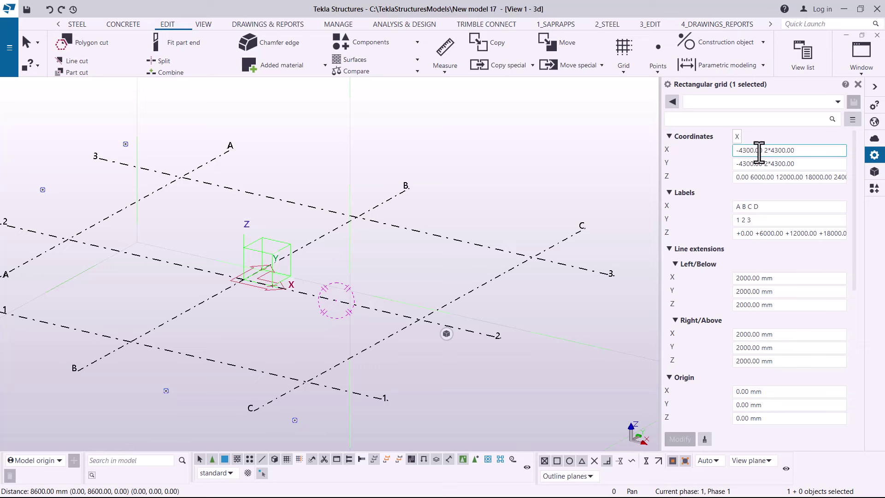
left_click_drag(761, 150, 747, 150)
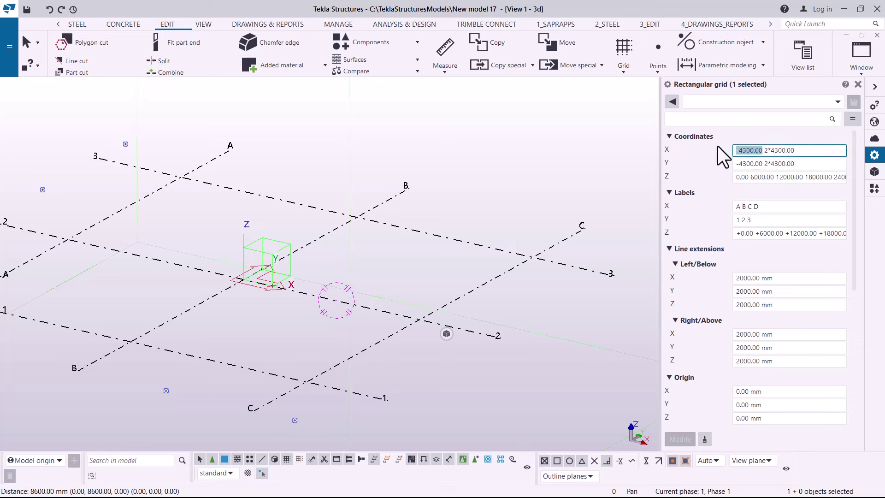
type("0")
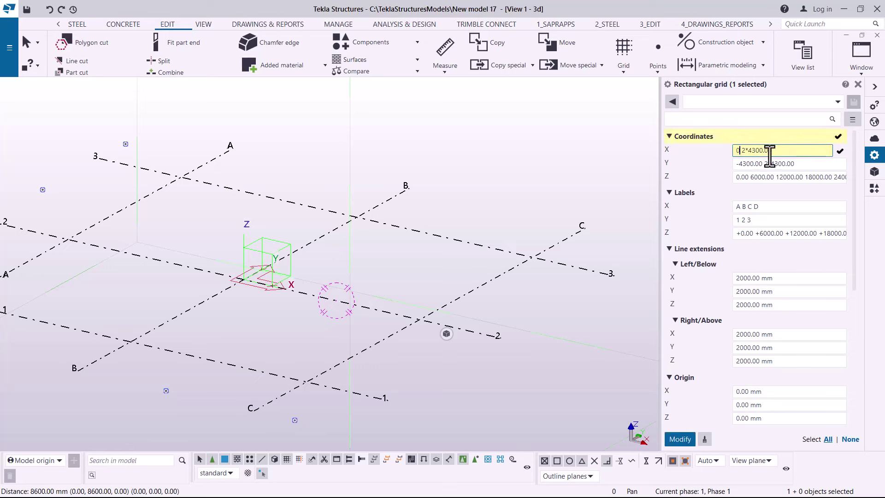
- Replace the grid's Y coordinates with a copy of the X coordinates, 0.0 2*4300.00, and apply the changes to the grid
left_click(753, 164)
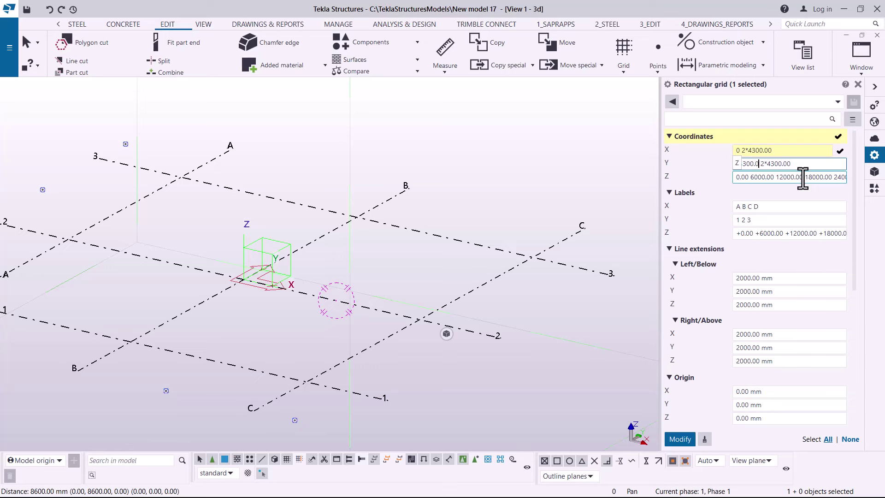
key("BackSpace")
key("BackSpace")
key("BackSpace")
key("BackSpace")
key("BackSpace")
key("BackSpace")
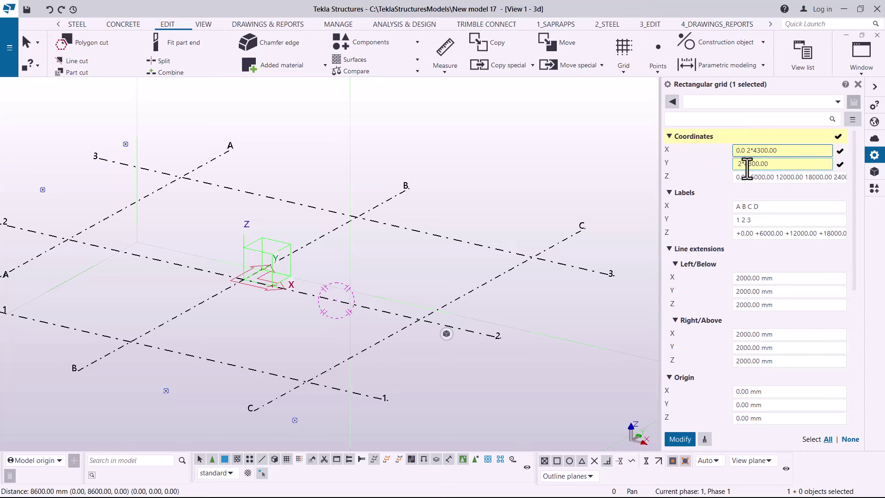
left_click_drag(778, 150, 730, 151)
right_click(746, 149)
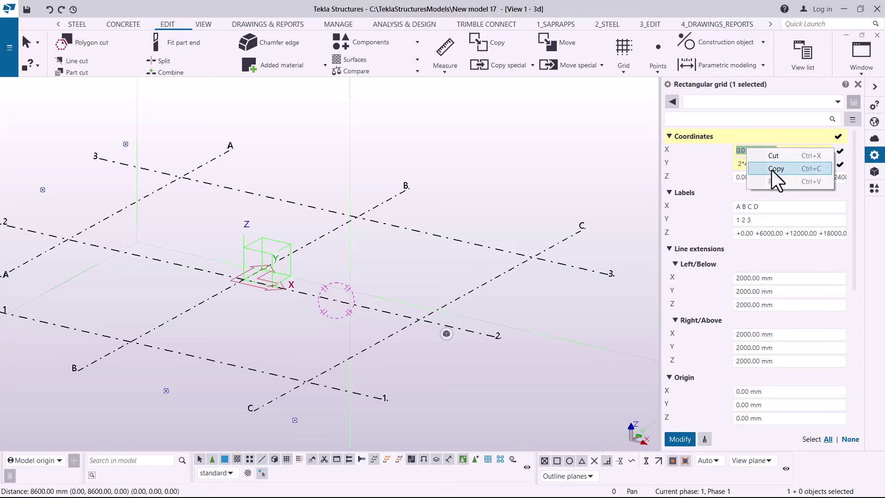
left_click(772, 169)
left_click(736, 164)
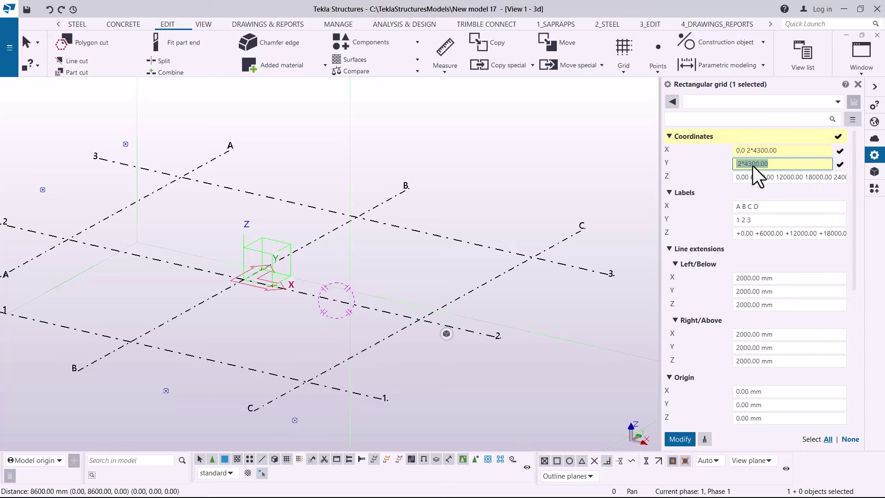
right_click(754, 166)
left_click(780, 199)
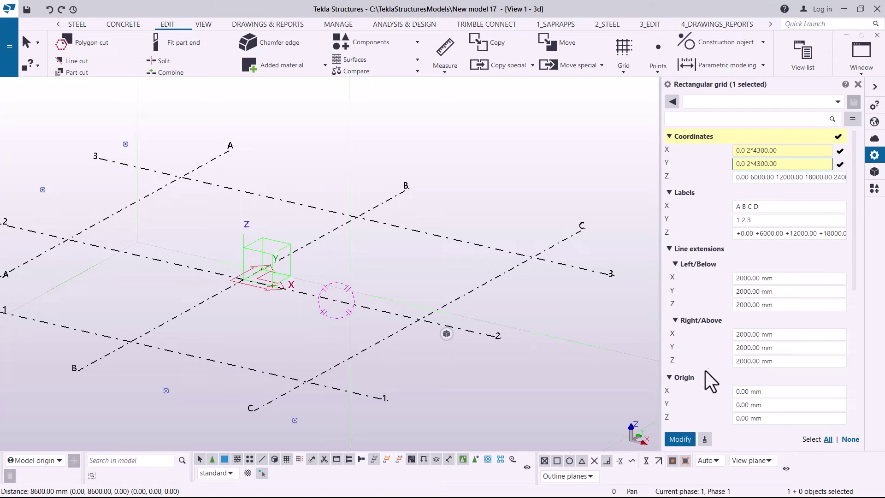
left_click(680, 439)
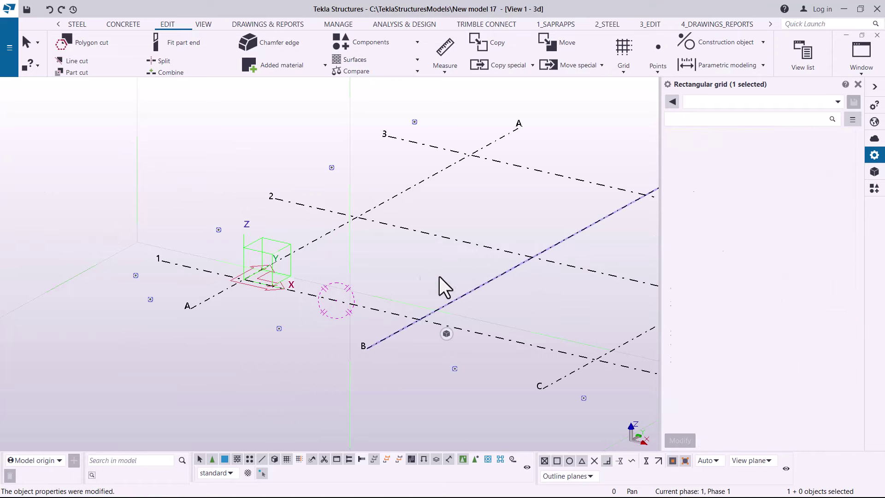
scroll(240, 272, "down", 3)
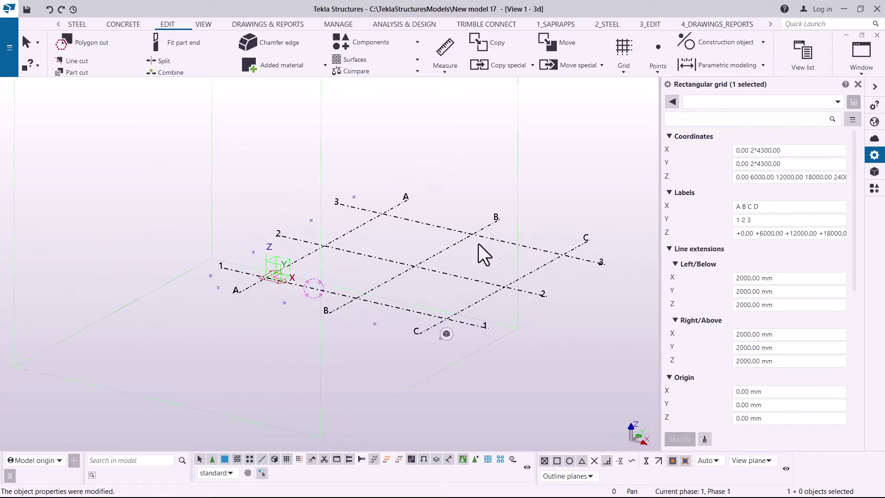
scroll(287, 295, "down", 3)
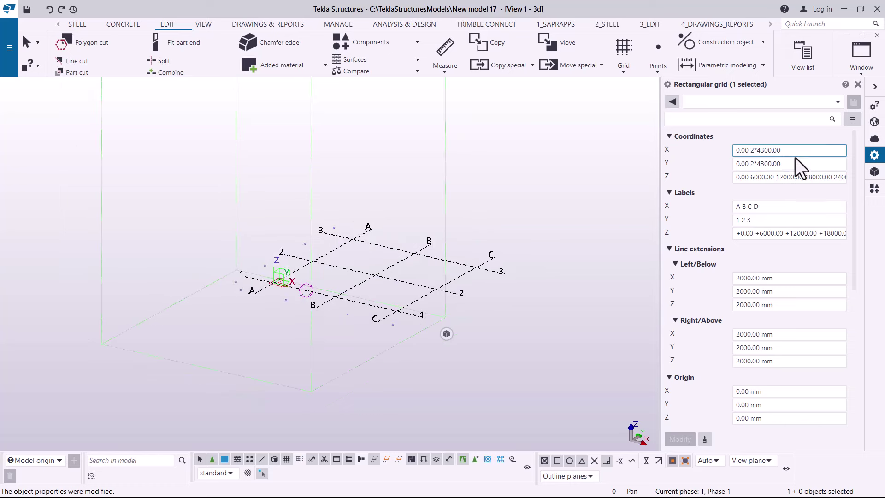
left_click(446, 116)
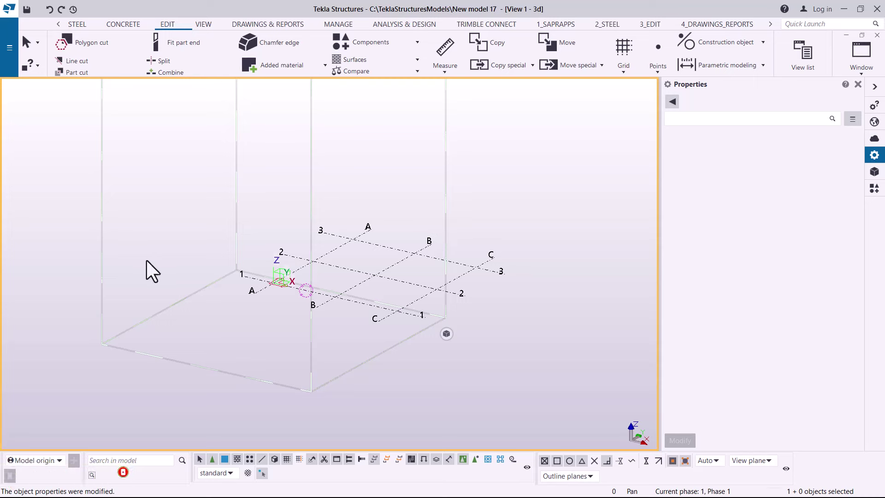
double_click(444, 157)
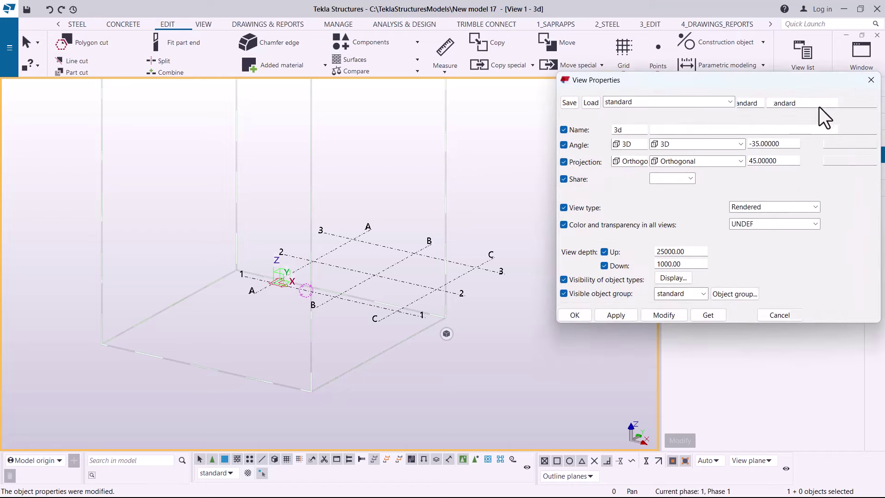
left_click(871, 80)
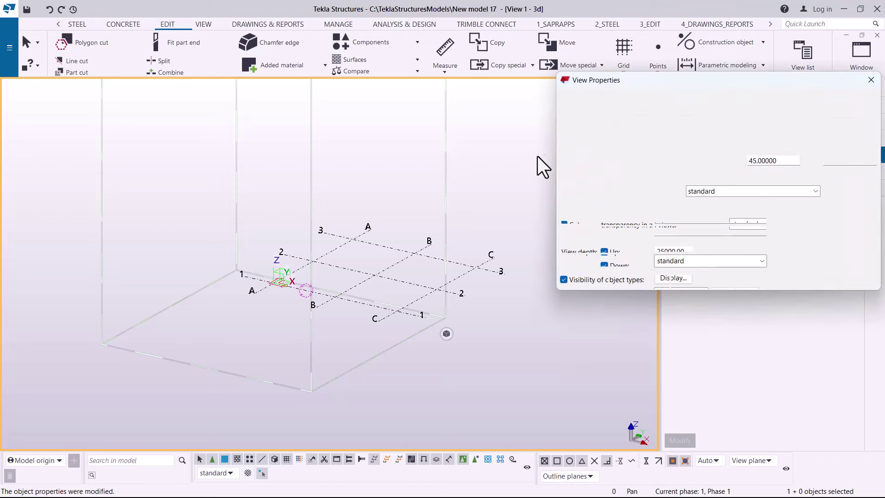
- Fit the work area to the entire model
right_click(446, 136)
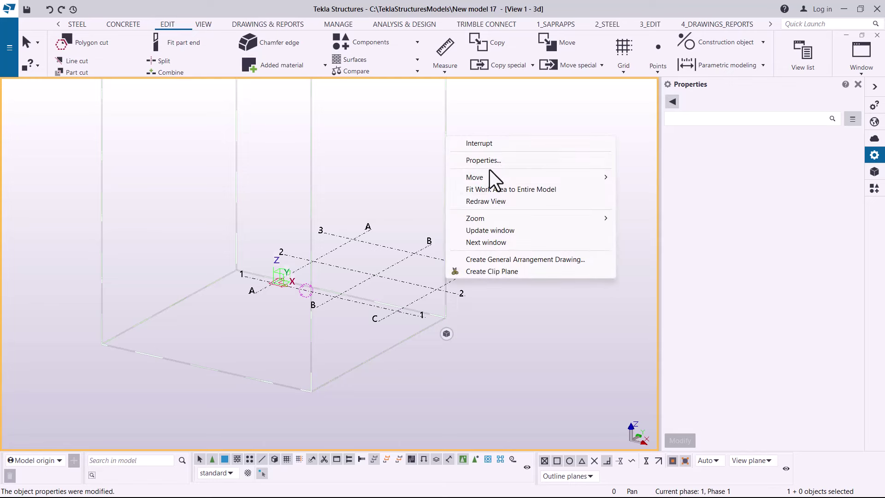
left_click(489, 190)
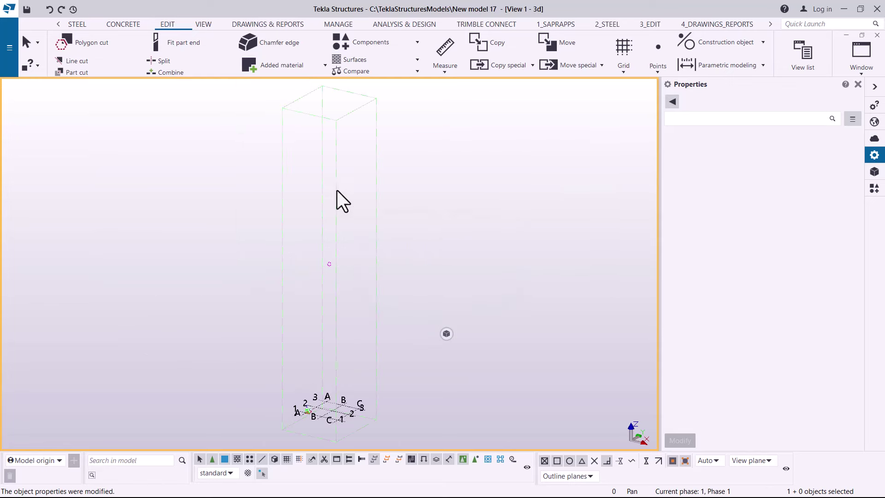
scroll(339, 403, "up", 8)
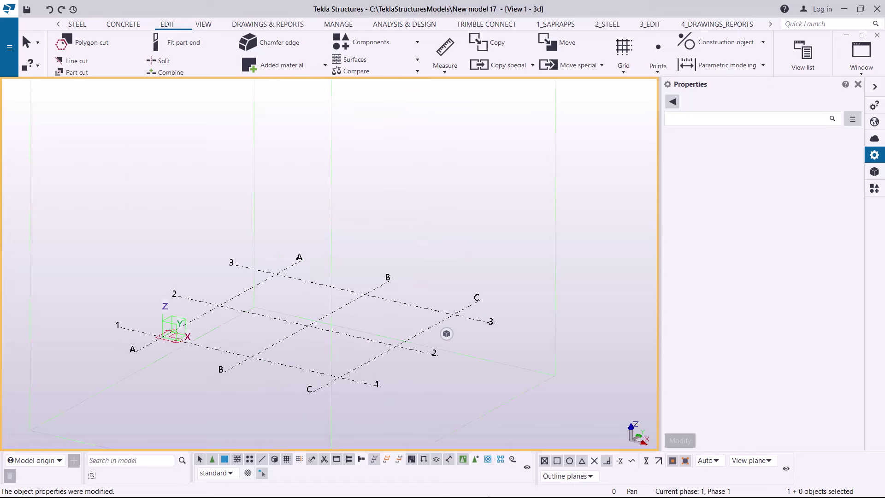
- Switch to Nitro Pro and examine the elevation levels of the lower tower panels in the 72m tower elevations document
key("super")
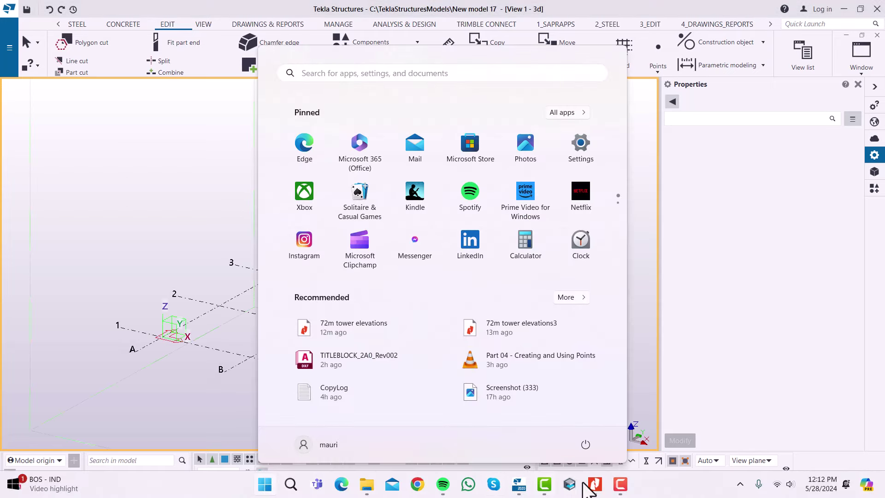
left_click(595, 484)
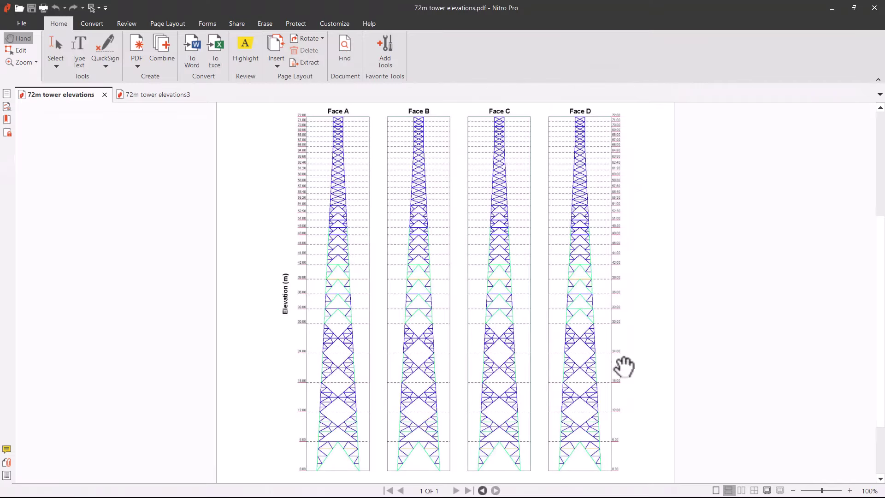
right_click(392, 328)
key("Escape")
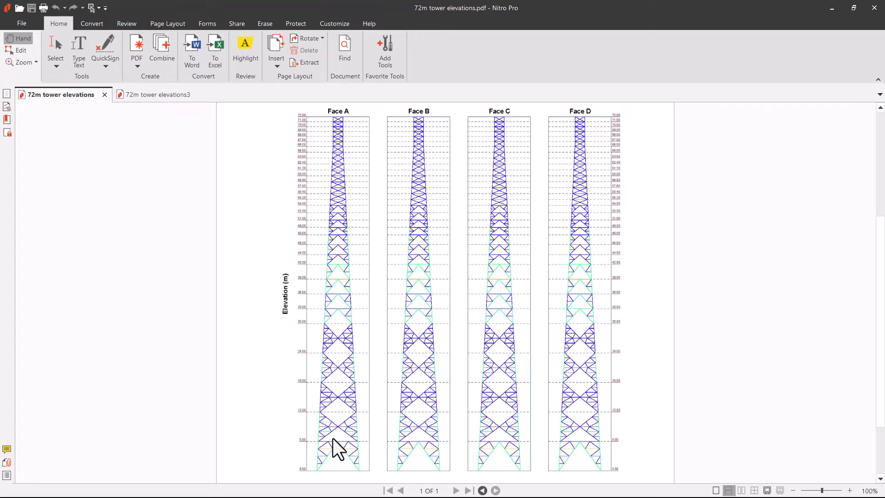
scroll(337, 438, "up", 7, "ctrl")
scroll(336, 438, "up", 2, "ctrl")
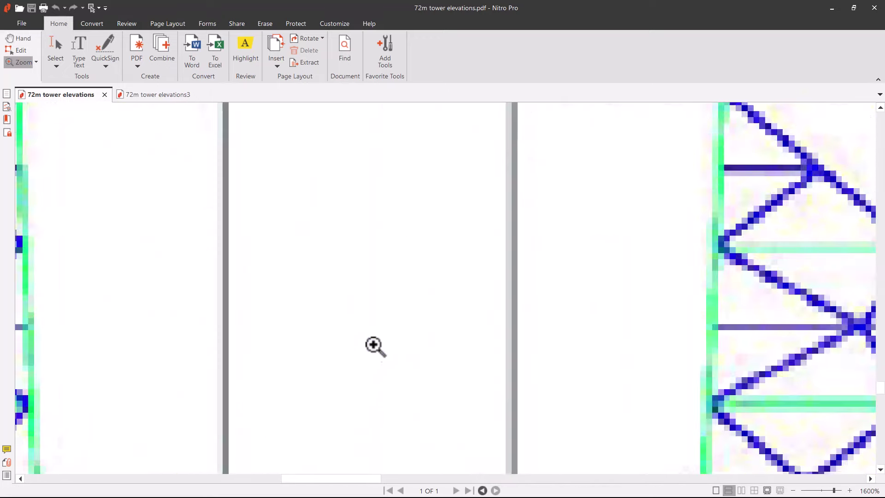
right_click(365, 263)
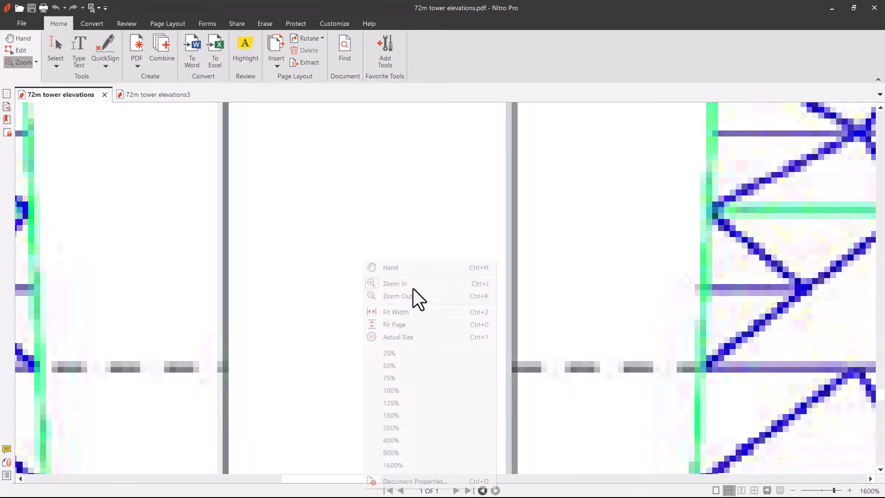
left_click(392, 324)
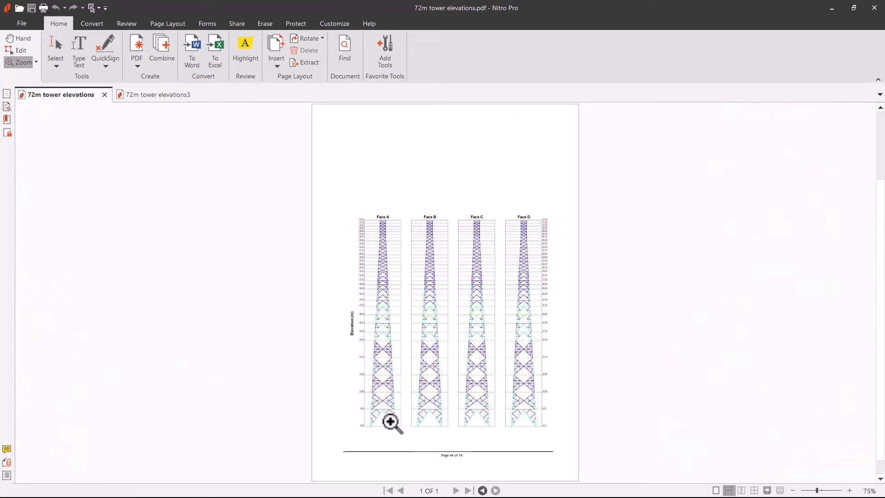
left_click(389, 421)
left_click(367, 417)
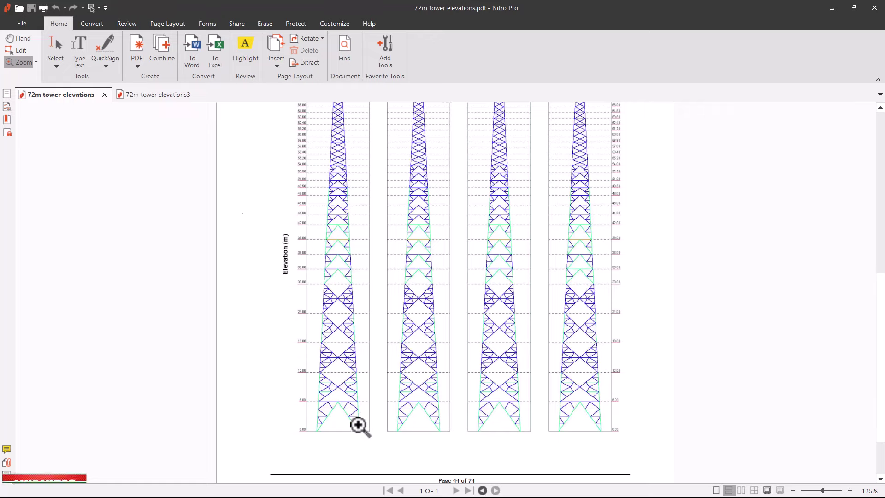
left_click(359, 421)
left_click(314, 417)
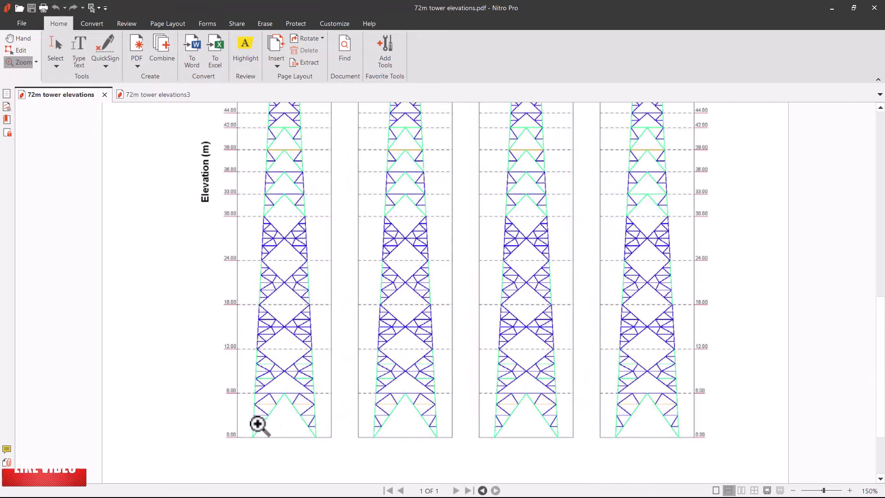
left_click(246, 398)
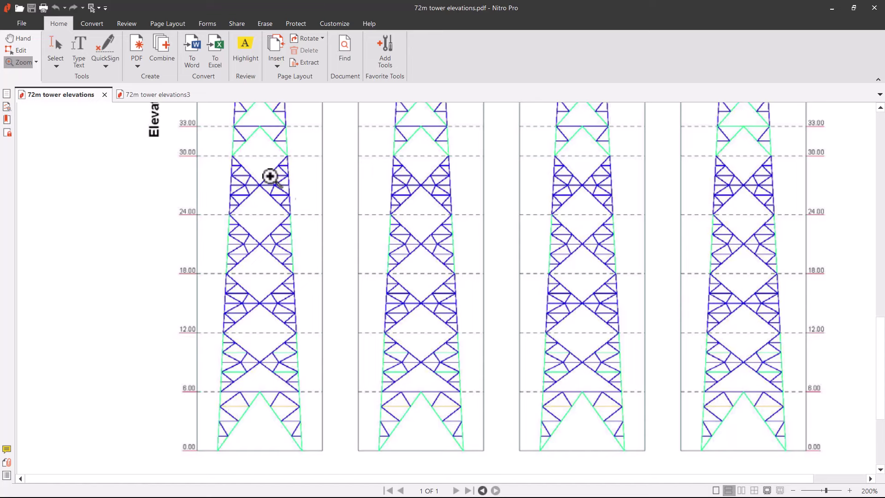
- Open the 72m tower elevations3 document and examine the tower's top width dimension and its straight upper section
left_click(156, 95)
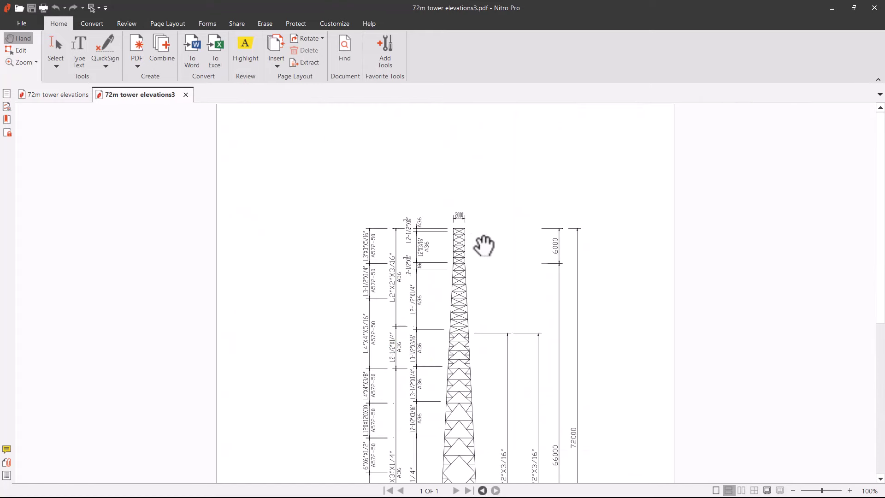
right_click(484, 195)
left_click(461, 228)
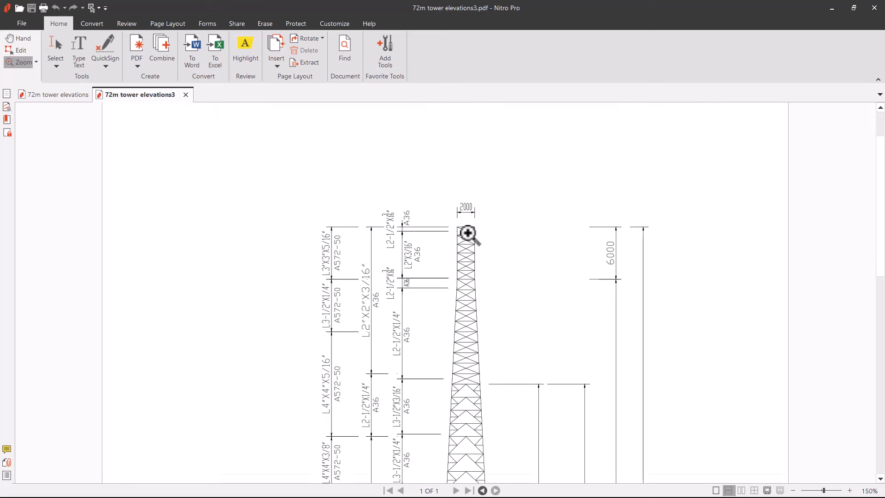
left_click(468, 233)
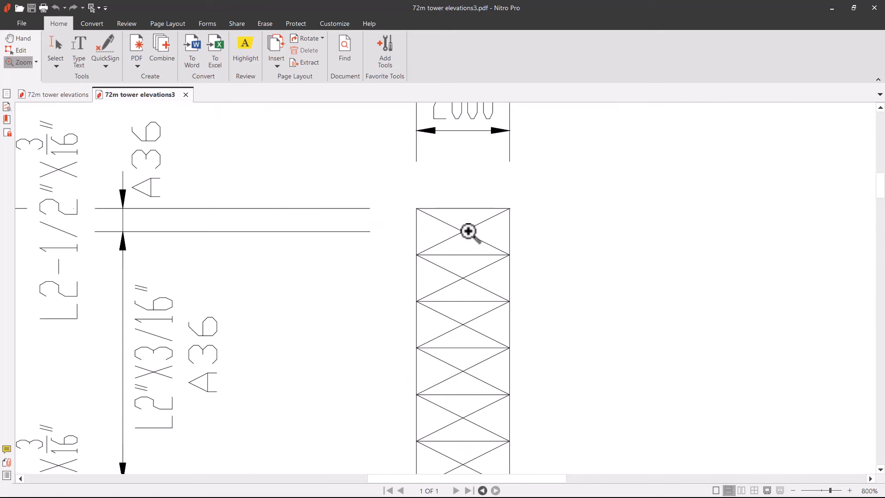
scroll(468, 232, "up", 1)
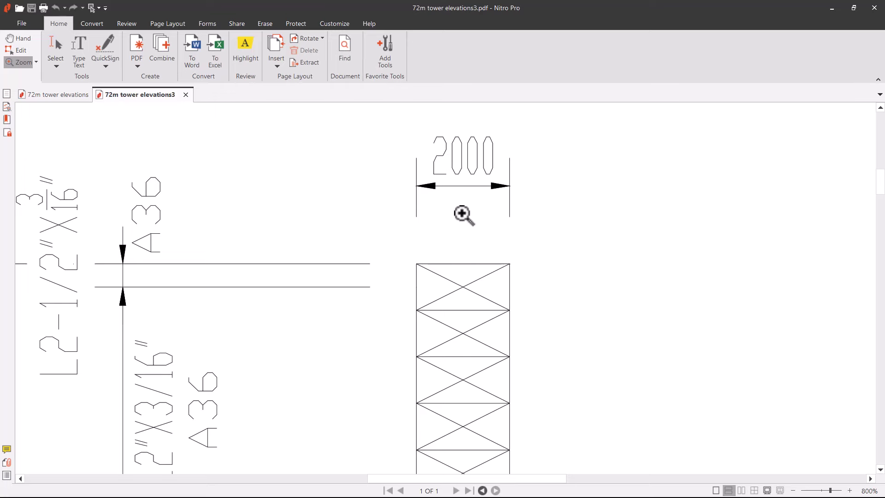
scroll(466, 217, "down", 5)
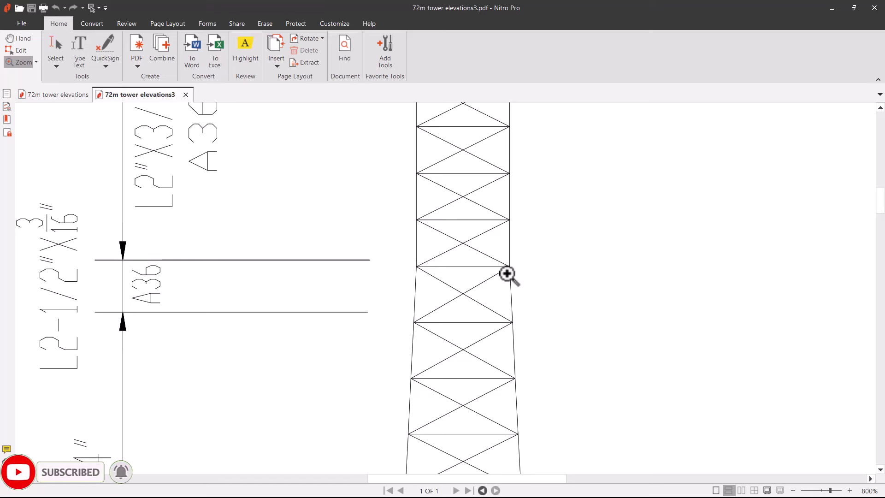
scroll(508, 274, "up", 5)
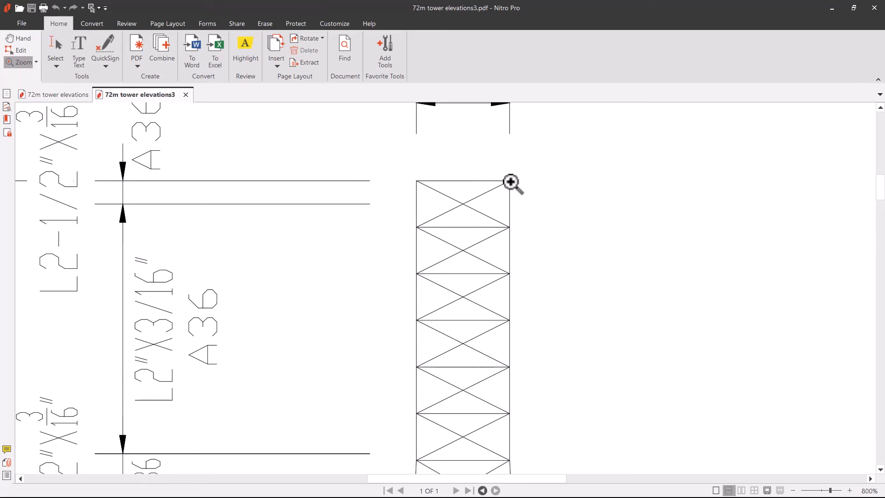
scroll(486, 232, "down", 3)
scroll(498, 236, "up", 3)
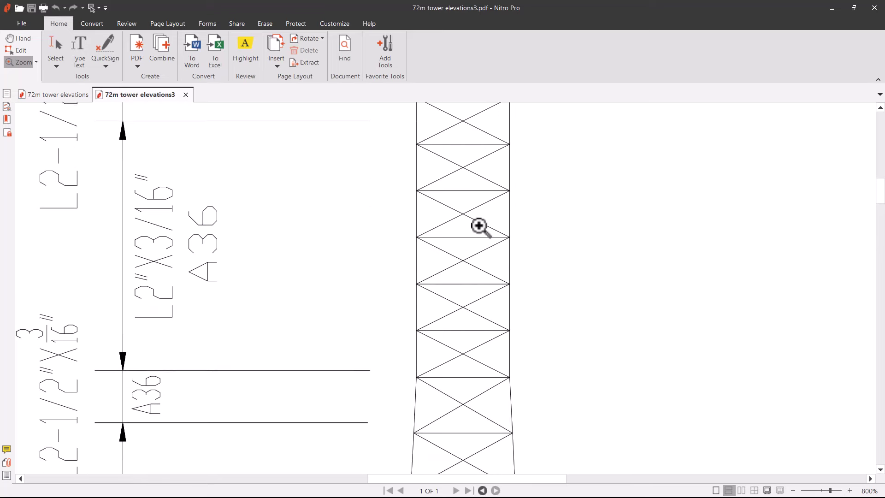
- Examine the section and overall height dimensions beside the tower, and the width dimension at its base
left_click_drag(556, 483, 687, 480)
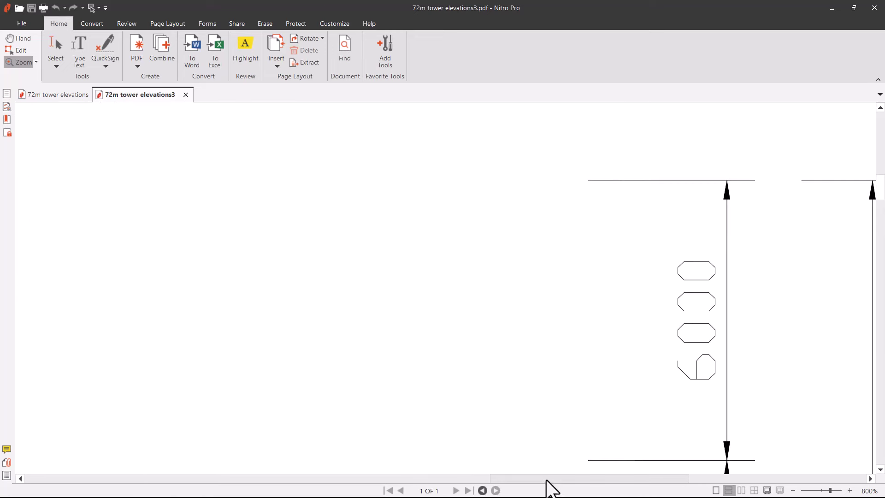
left_click_drag(554, 481, 566, 482)
scroll(667, 316, "down", 8)
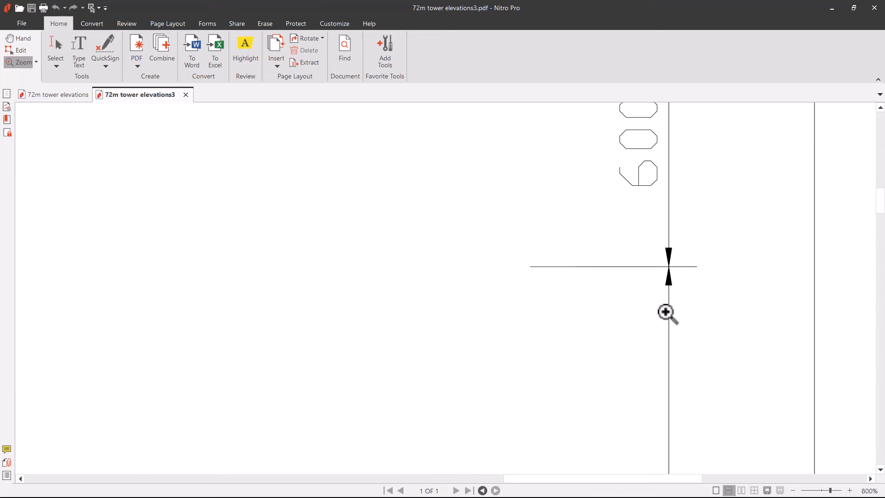
scroll(653, 282, "down", 8)
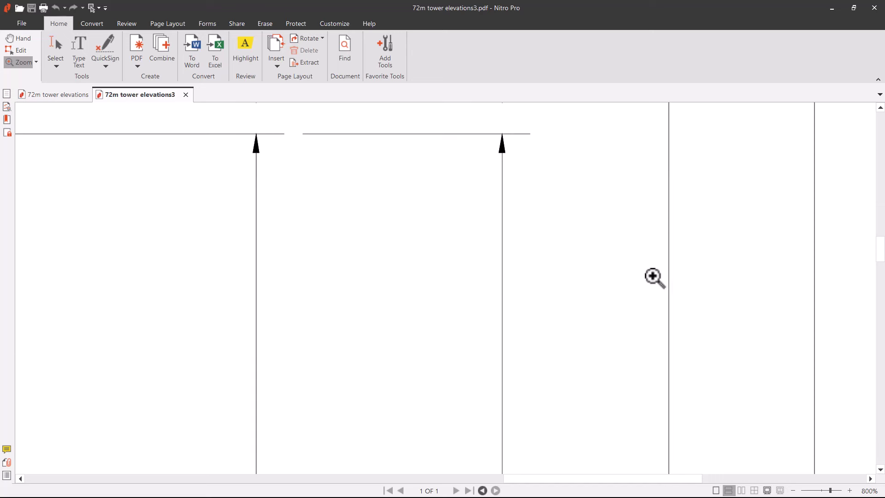
scroll(653, 276, "down", 4)
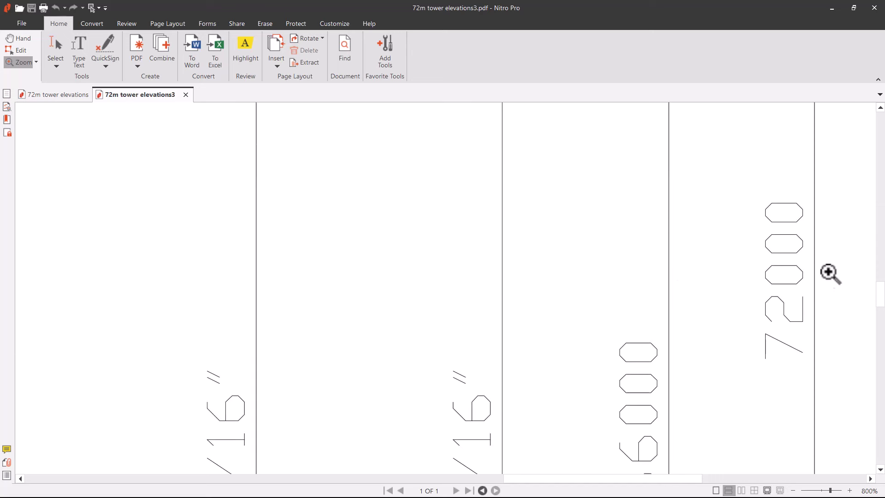
right_click(475, 216)
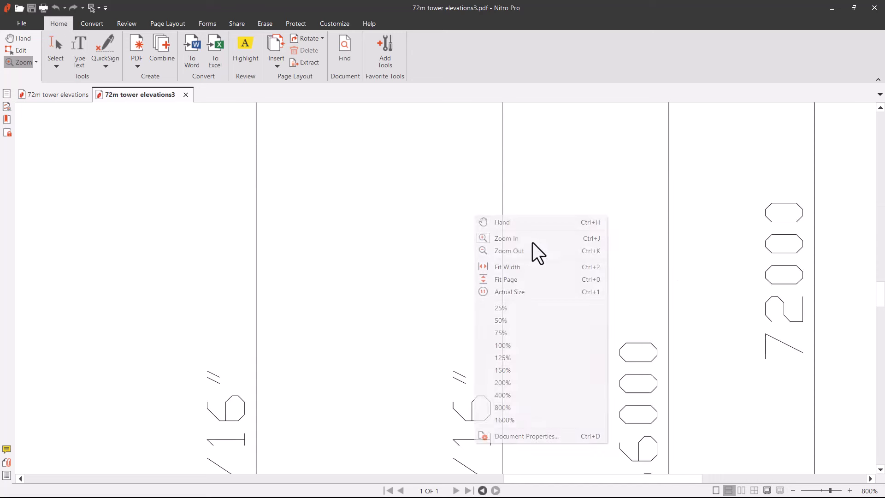
left_click(505, 280)
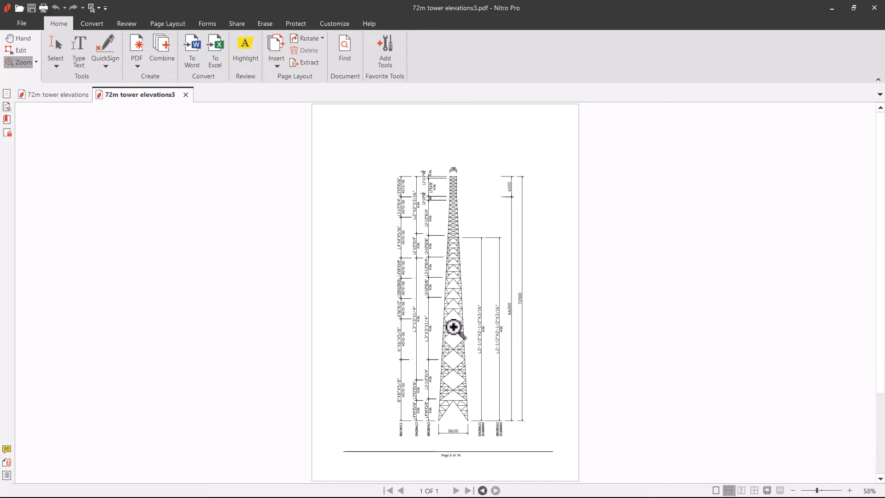
left_click(453, 327)
scroll(453, 289, "down", 2)
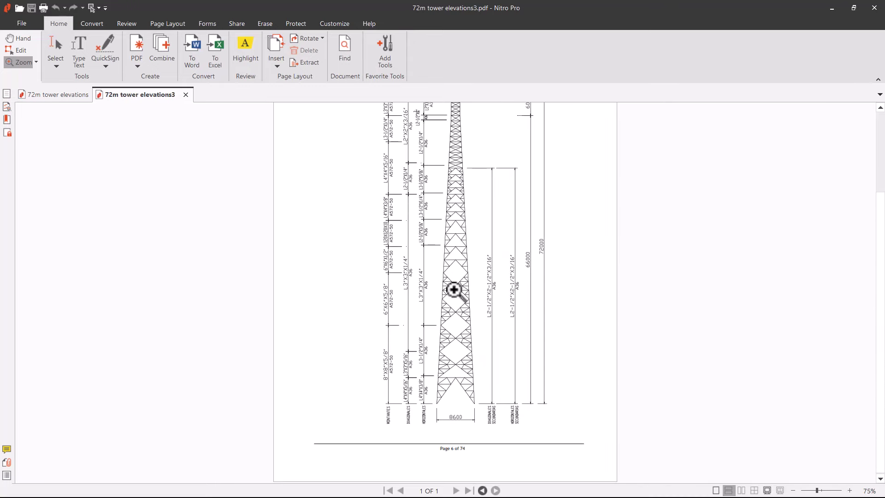
left_click(448, 357)
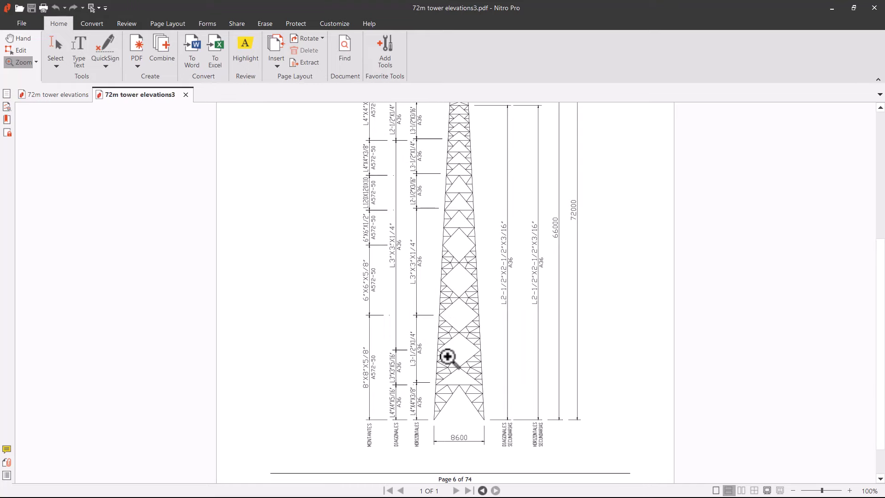
left_click(447, 357)
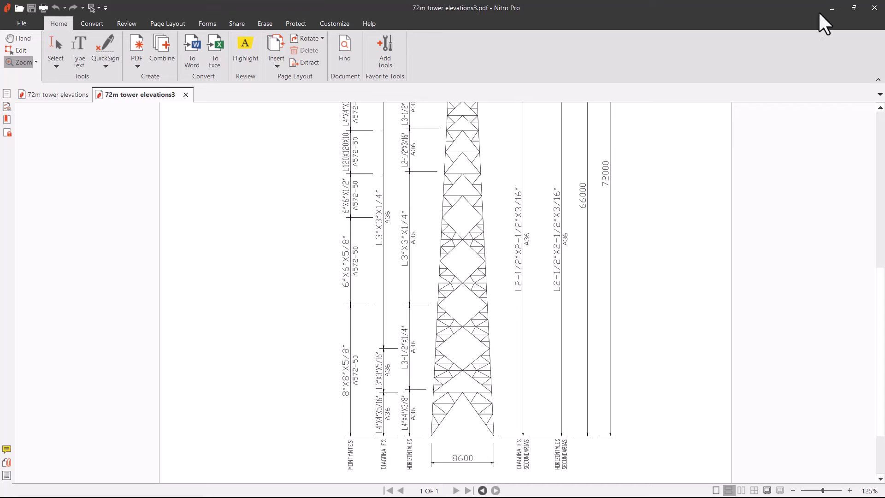
- Switch back to Tekla Structures and create a point with At any position at the intersection of grid lines B and 2
left_click(832, 8)
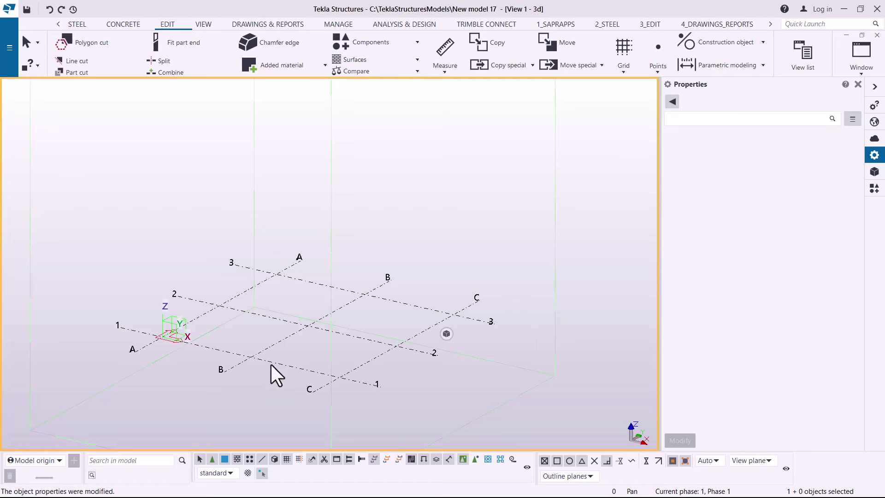
scroll(245, 374, "up", 3)
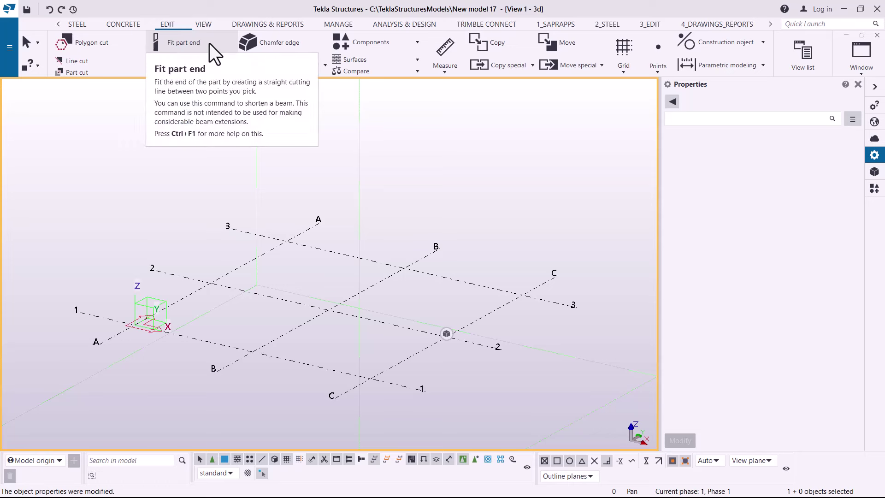
left_click(875, 87)
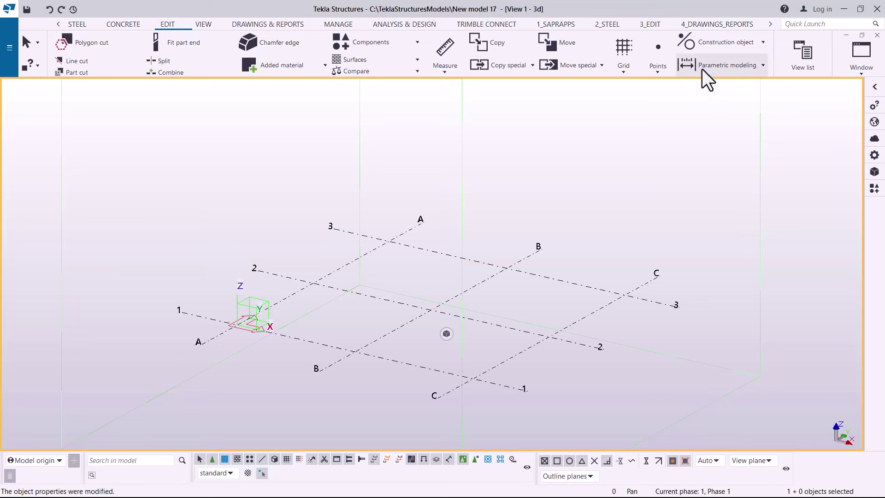
left_click(656, 71)
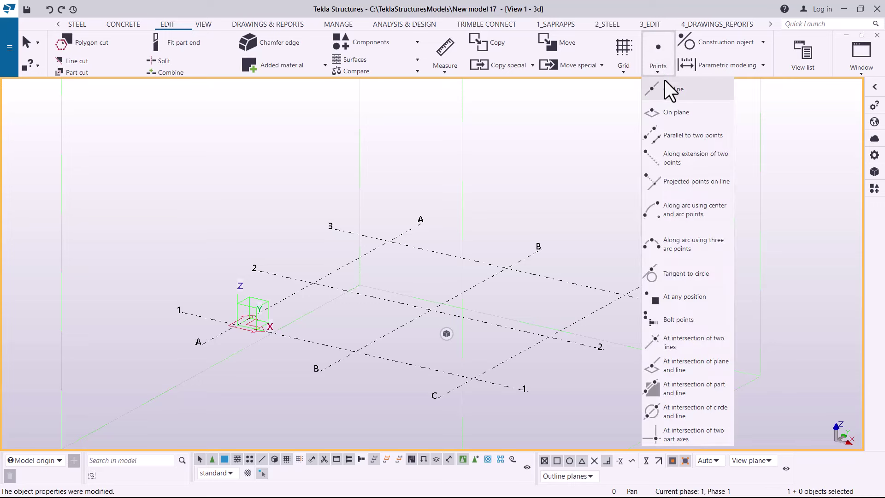
left_click(693, 298)
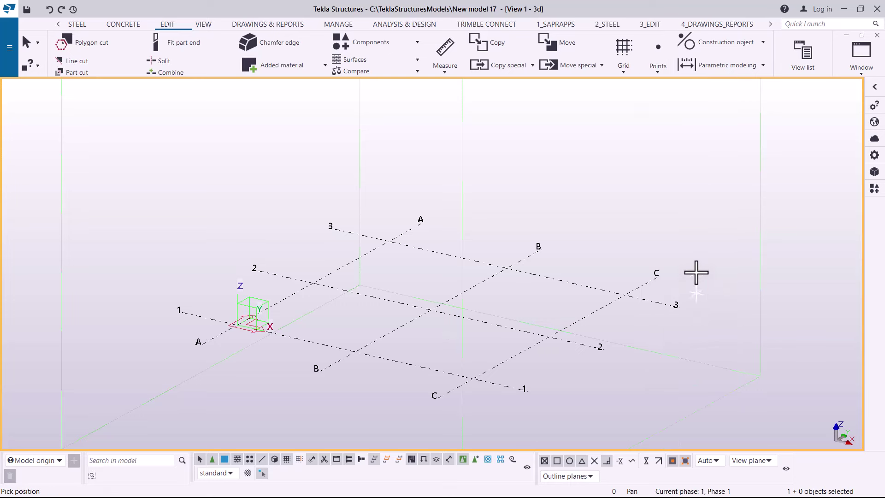
scroll(458, 327, "up", 2)
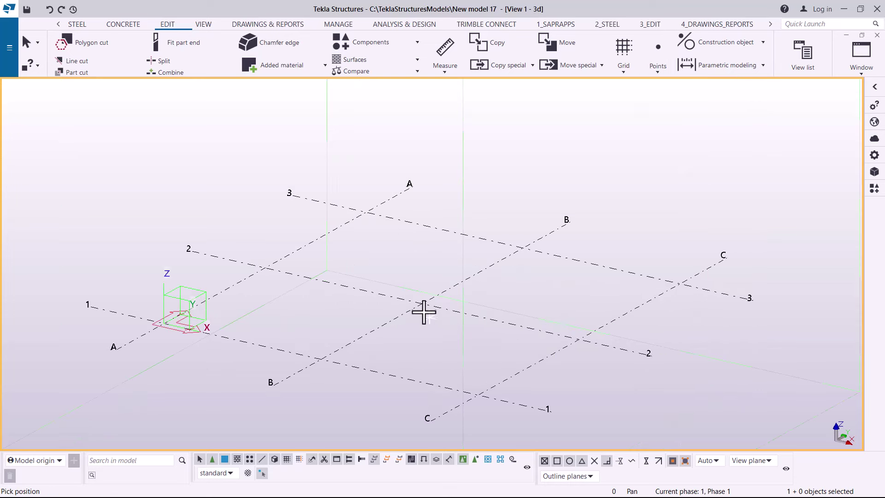
right_click(494, 165)
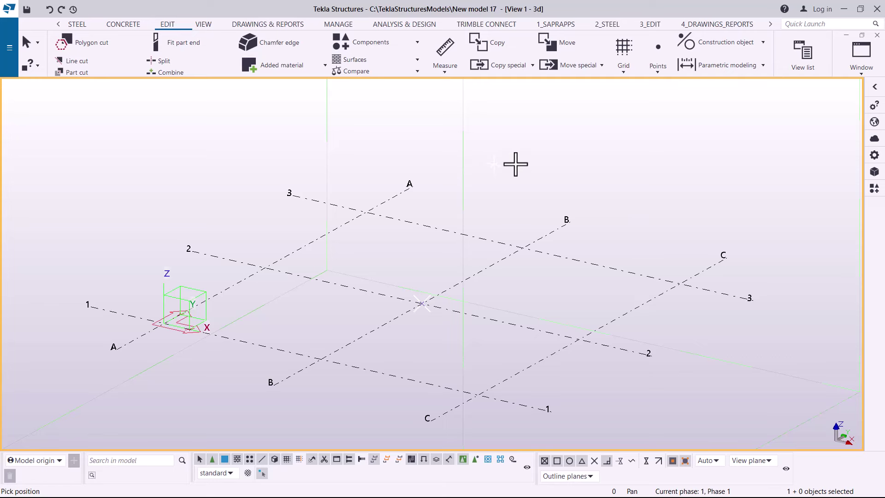
- Make one linear copy of the point at the B-2 grid intersection with a dX of 1000
left_click(528, 172)
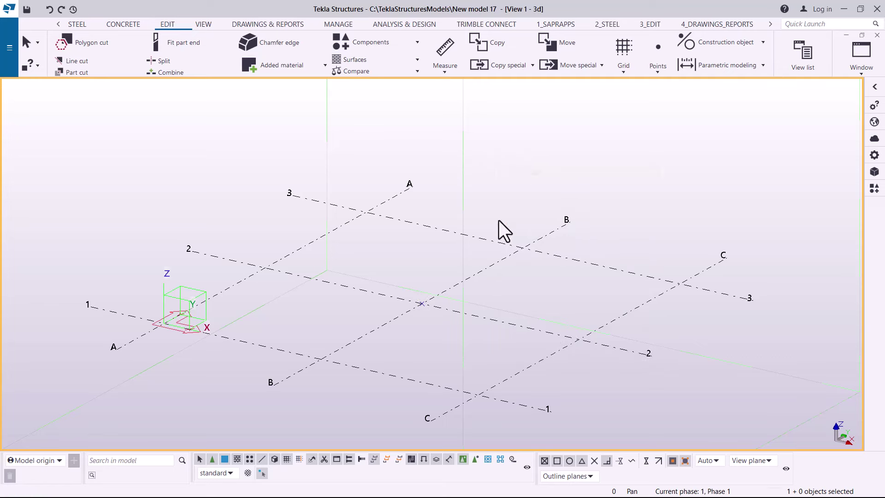
left_click(422, 304)
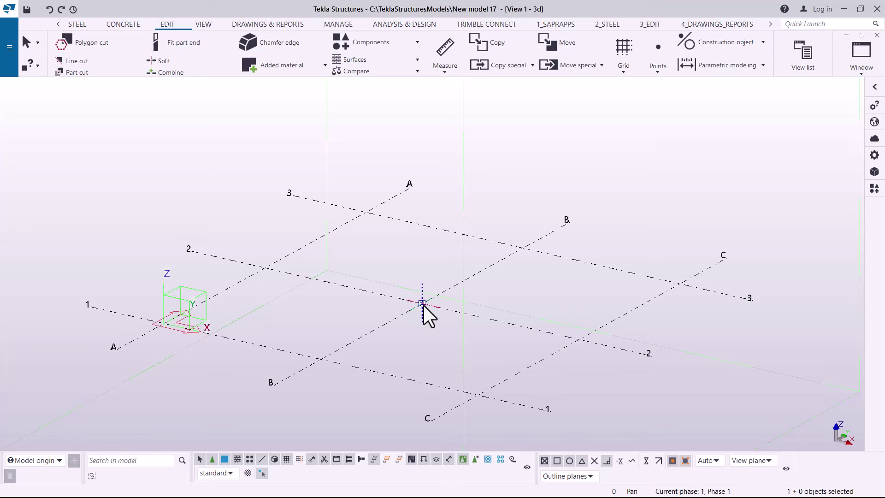
right_click(424, 306)
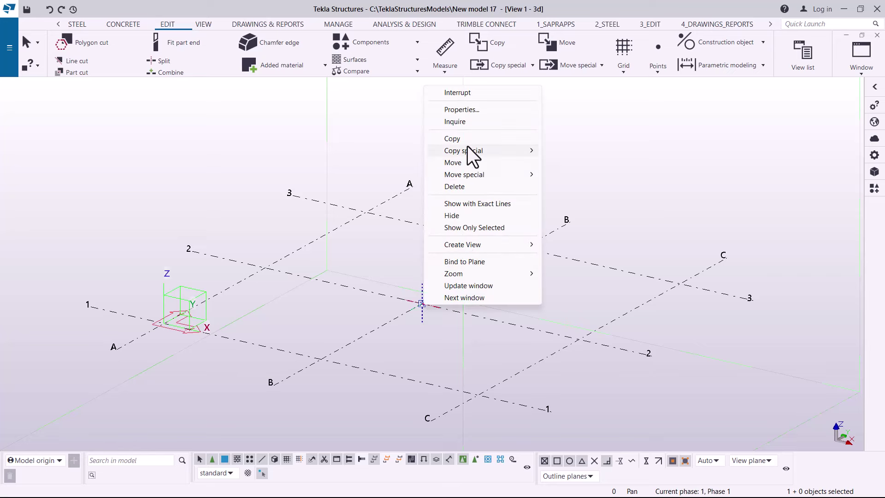
mouse_move(468, 151)
left_click(572, 151)
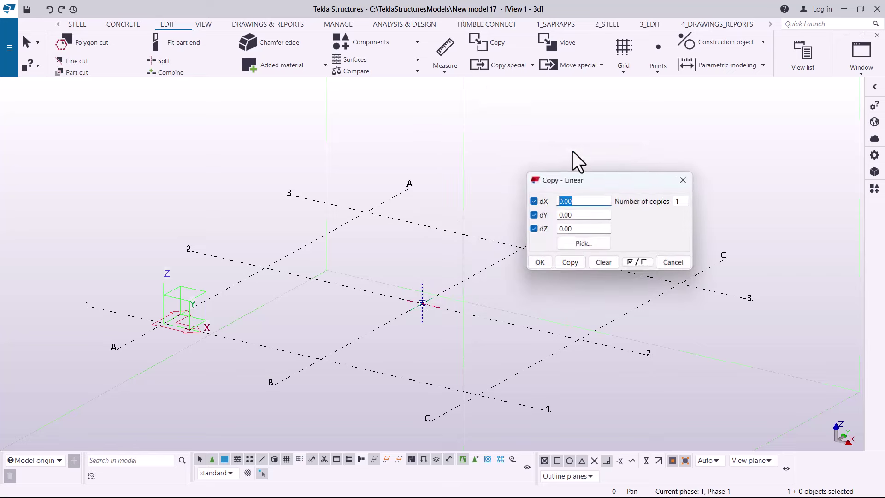
left_click(422, 303)
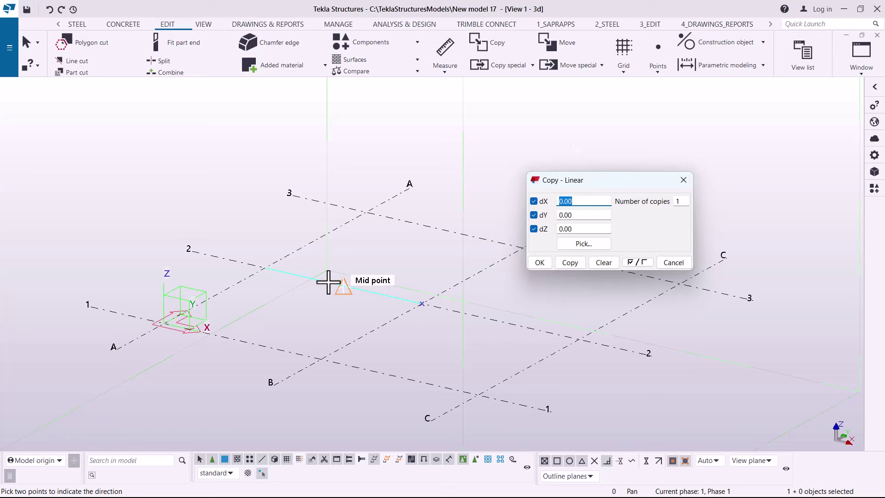
left_click(588, 241)
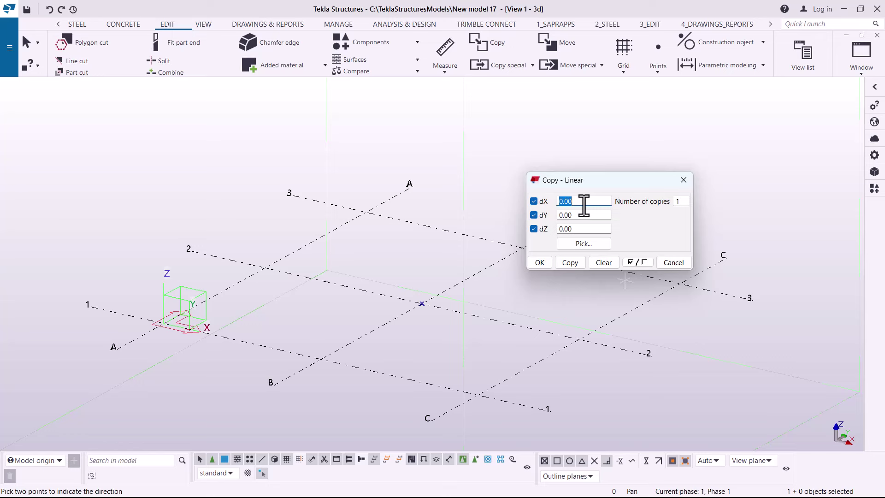
type("1000")
left_click(571, 263)
left_click(539, 263)
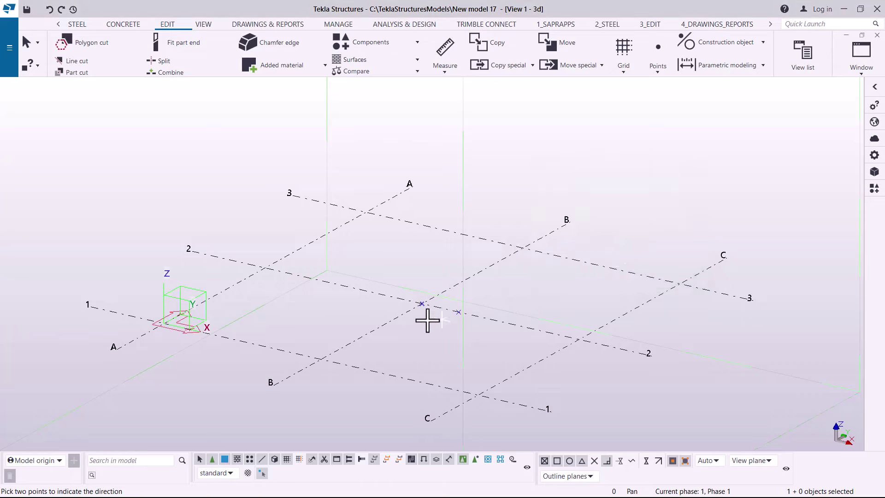
scroll(424, 307, "up", 3)
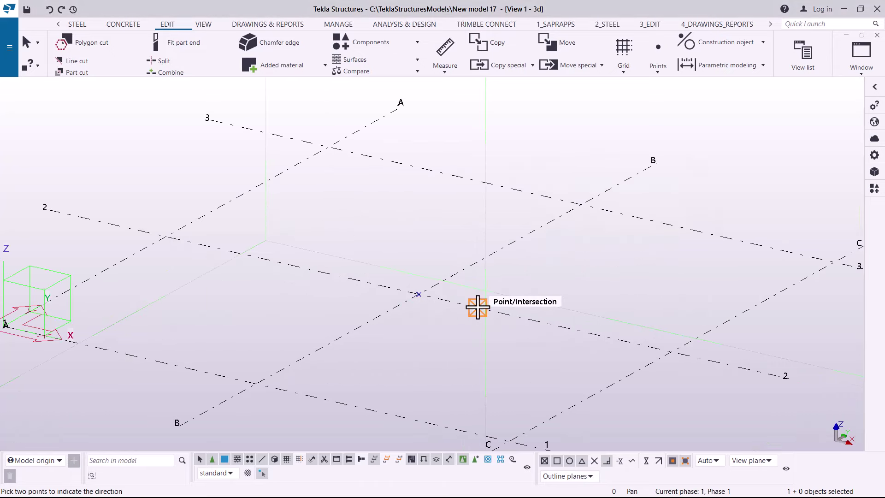
right_click(425, 213)
left_click(443, 227)
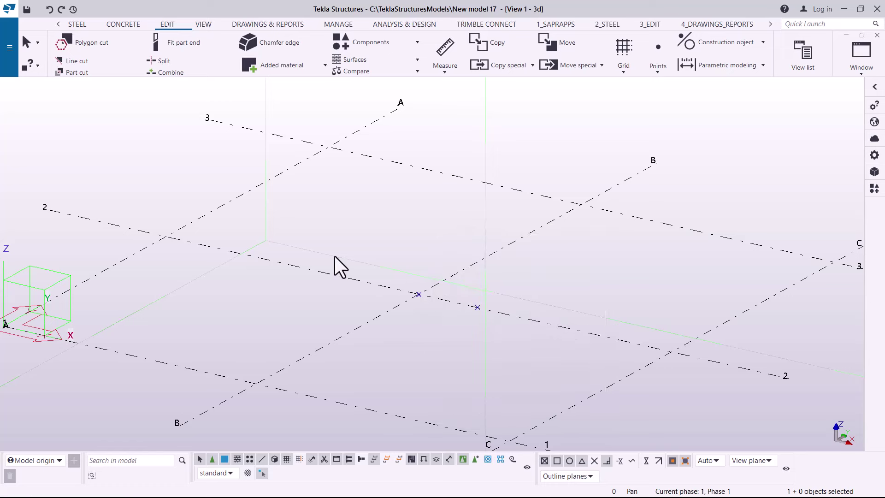
- Make one linear copy of the point between grid lines B and C on line 2 with a dX of -2000
left_click(479, 307)
right_click(479, 307)
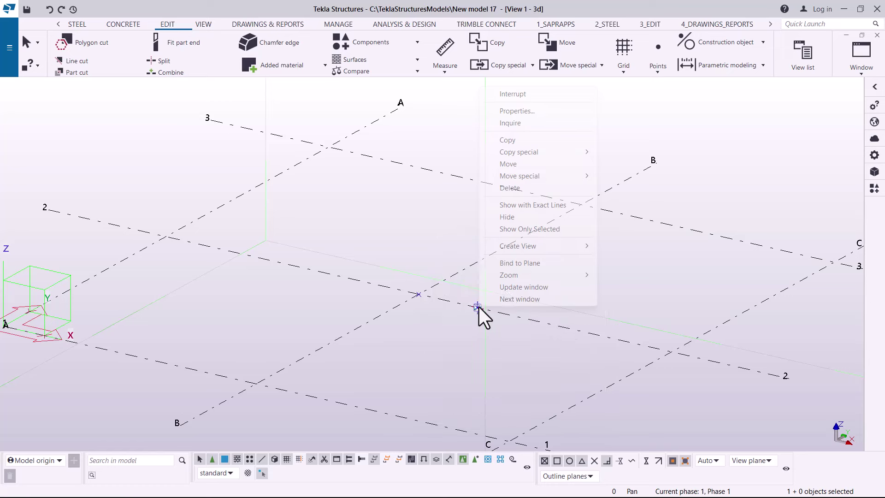
mouse_move(526, 152)
left_click(615, 153)
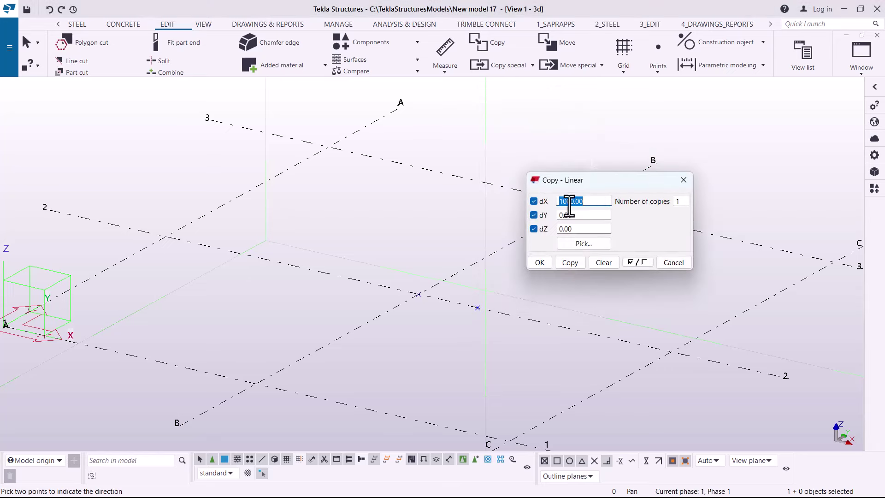
left_click(562, 205)
key("BackSpace")
type("2")
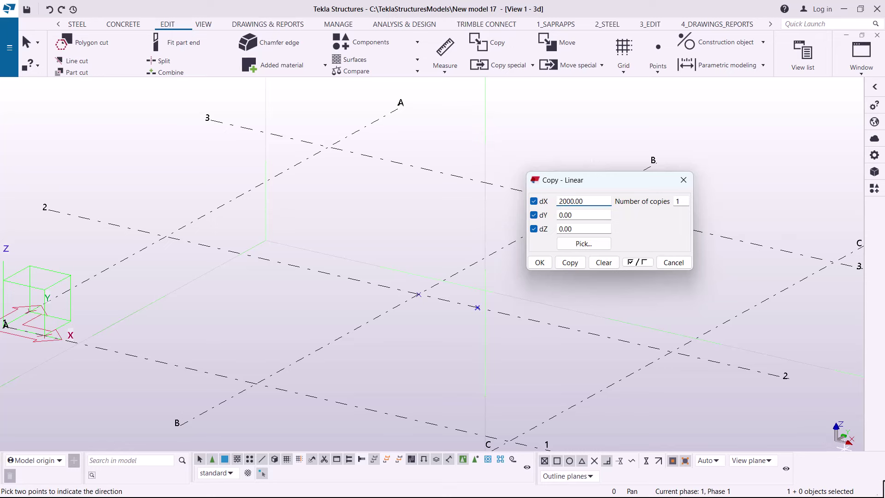
left_click(560, 201)
type("-")
left_click(570, 263)
left_click(539, 263)
right_click(479, 110)
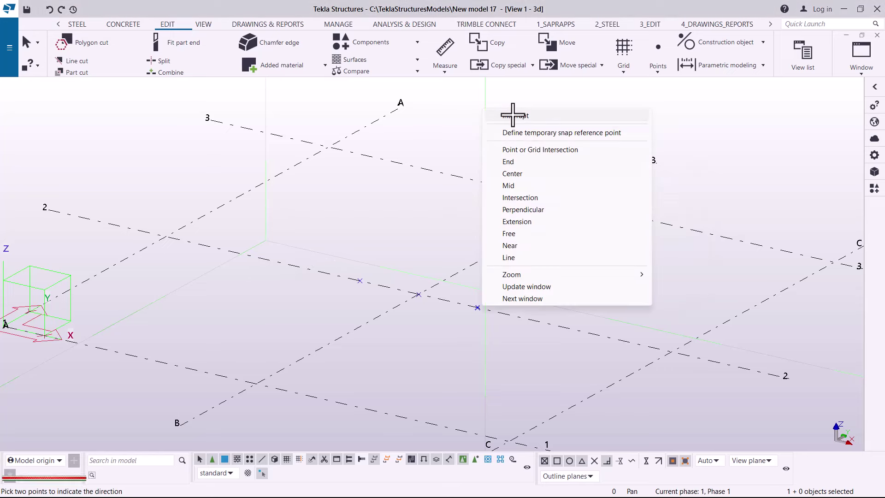
key("Escape")
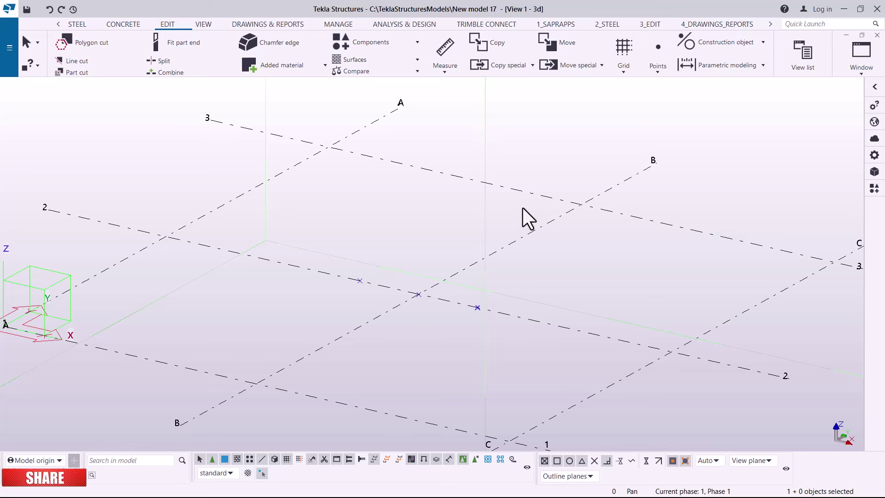
- Select the two outer points on grid line 2 and copy them linearly with dX 0 and dY 1000
left_click(362, 284, "shift")
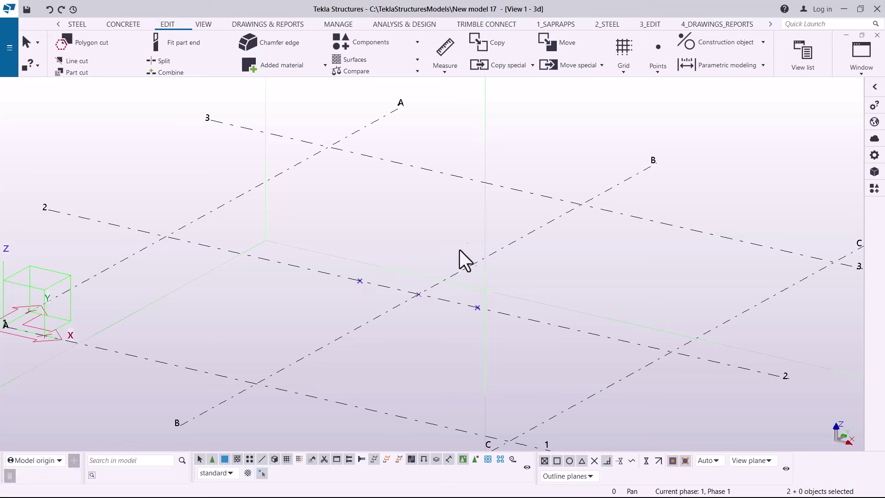
left_click_drag(461, 249, 408, 325)
left_click_drag(559, 206, 334, 350)
left_click_drag(434, 255, 400, 330, "ctrl")
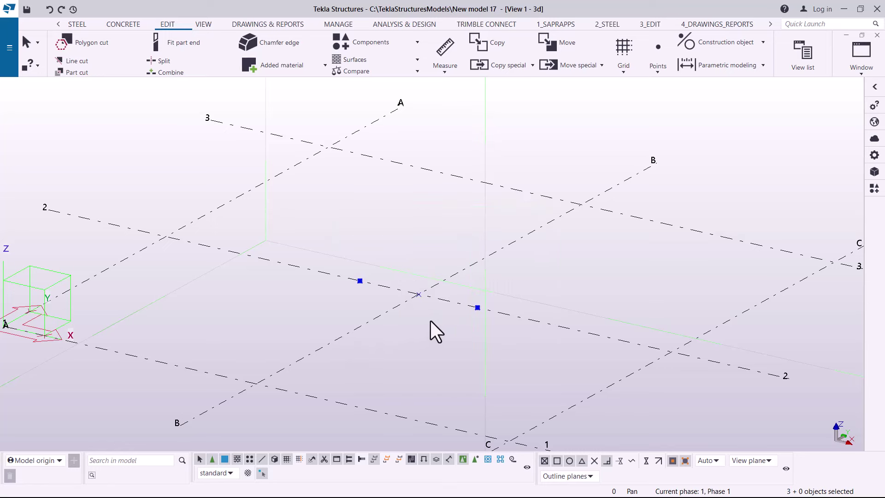
right_click(401, 219)
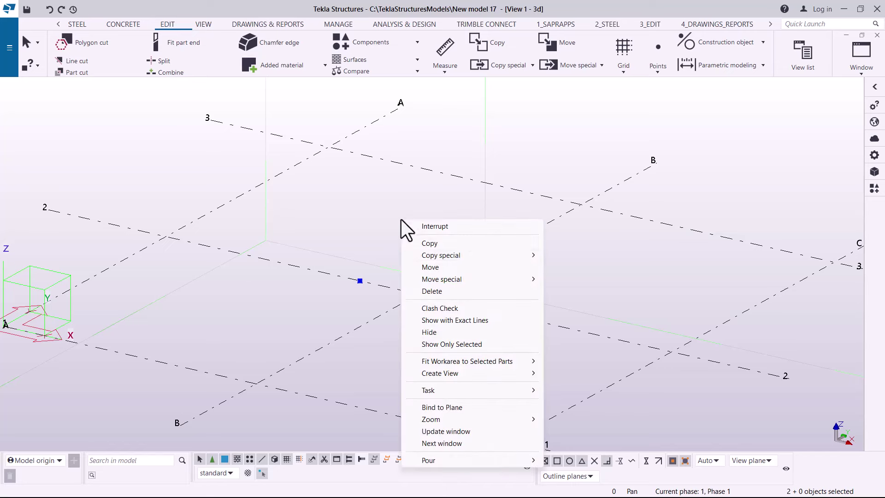
mouse_move(470, 255)
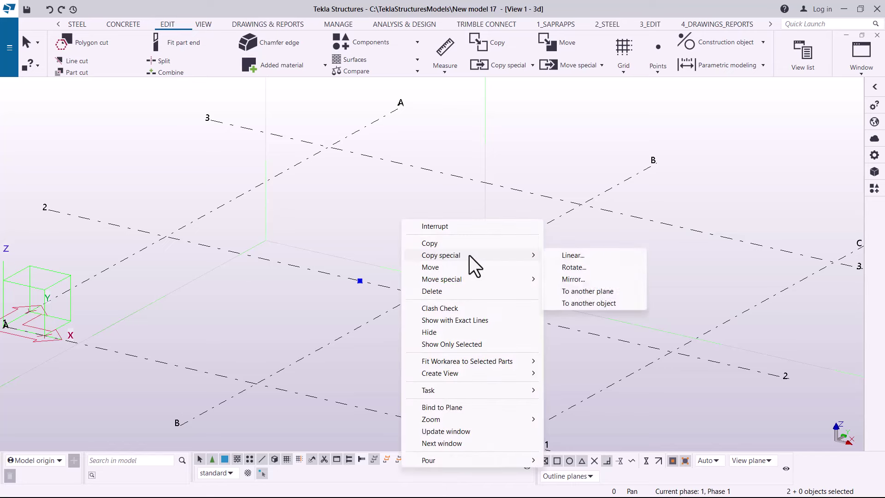
left_click(571, 255)
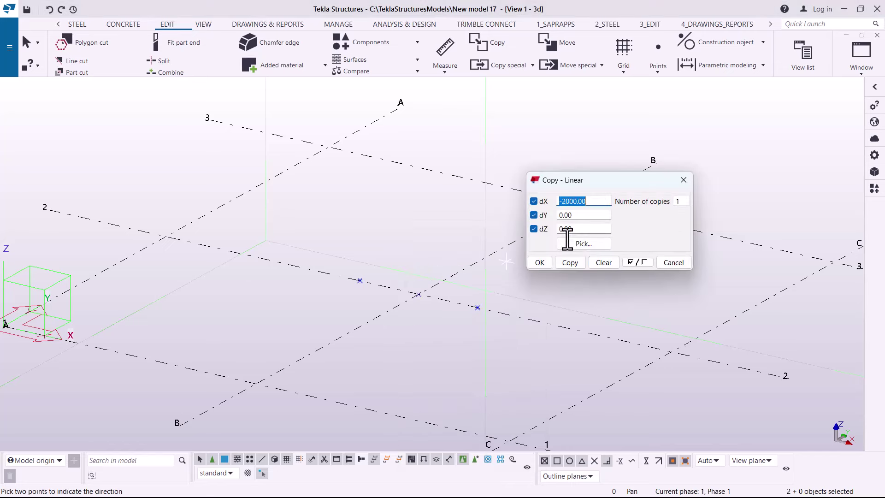
left_click(603, 262)
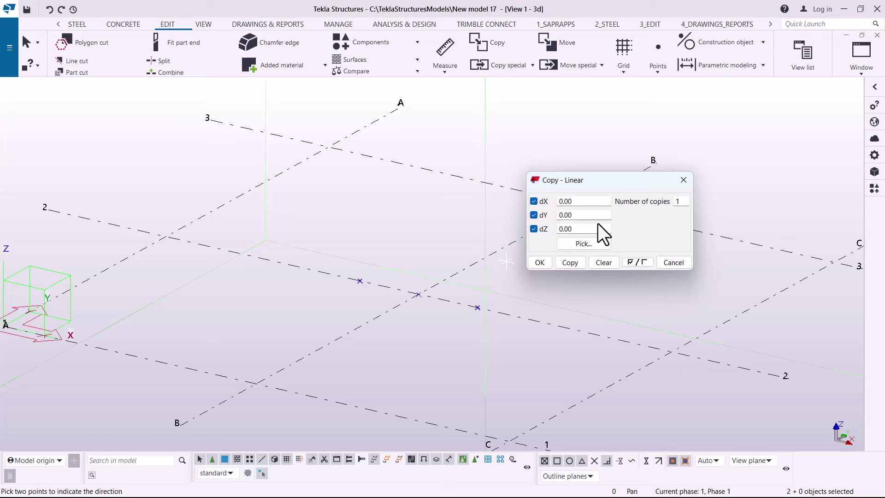
left_click_drag(582, 215, 532, 215)
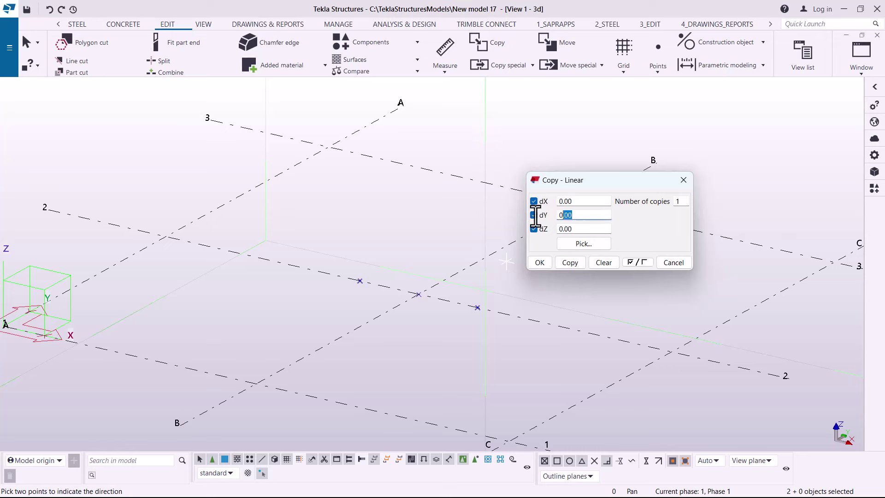
type("1000")
left_click(576, 266)
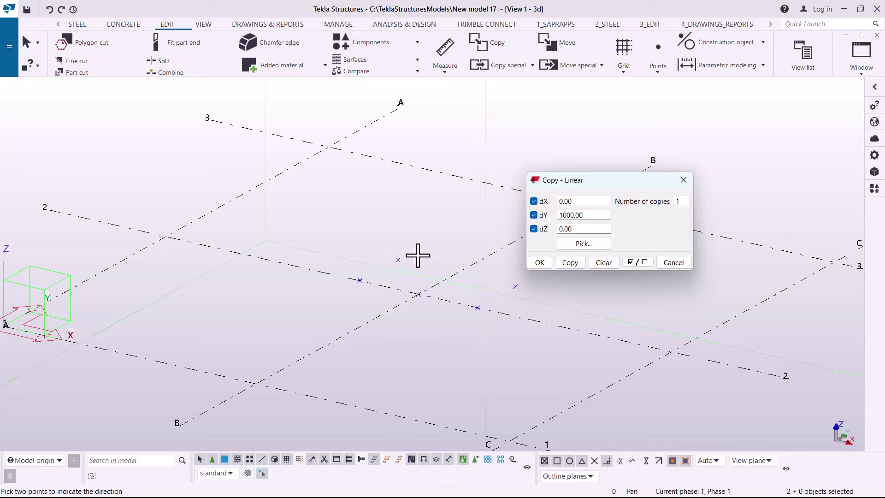
- Copy the same two outer points linearly in the opposite direction with a dY of -1000
left_click(559, 216)
type("-")
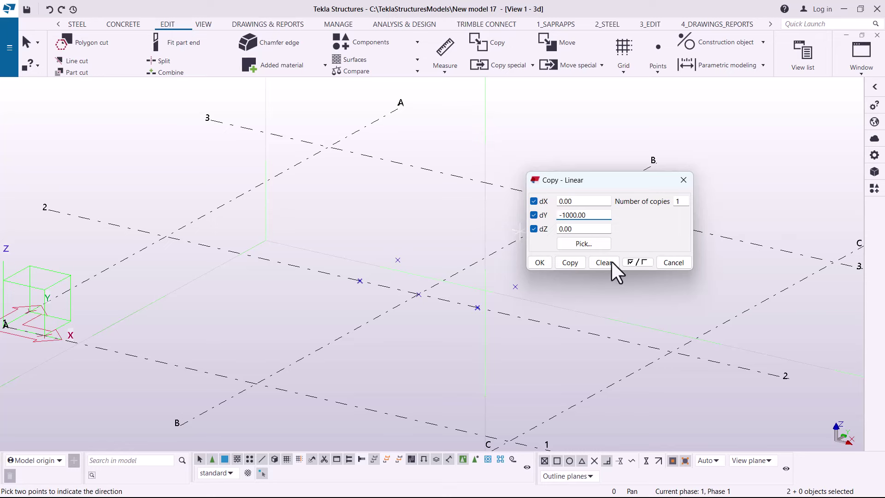
left_click(572, 262)
left_click(540, 263)
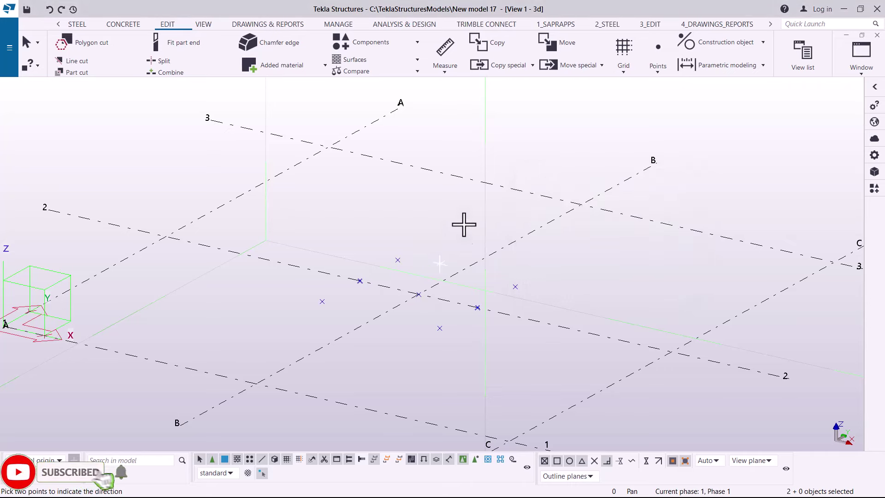
right_click(478, 191)
- Delete the two outer points on grid line 2, keeping the centre point and the four corner points
left_click(475, 305)
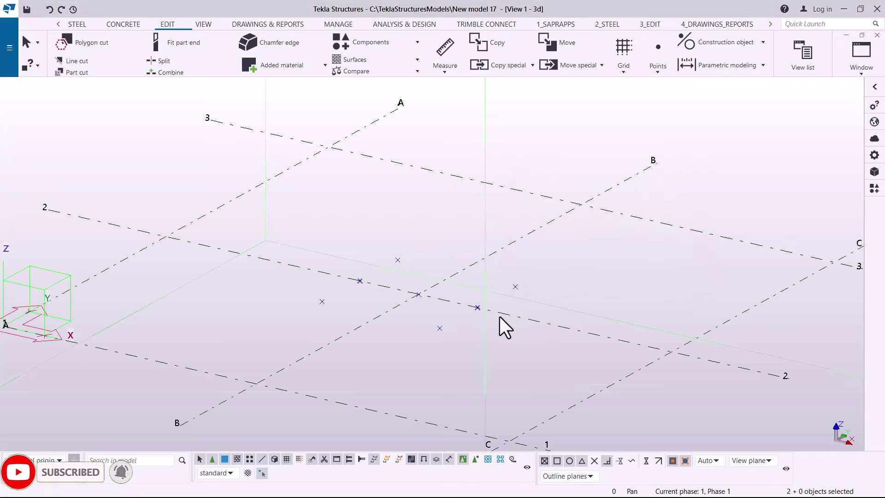
left_click(488, 304)
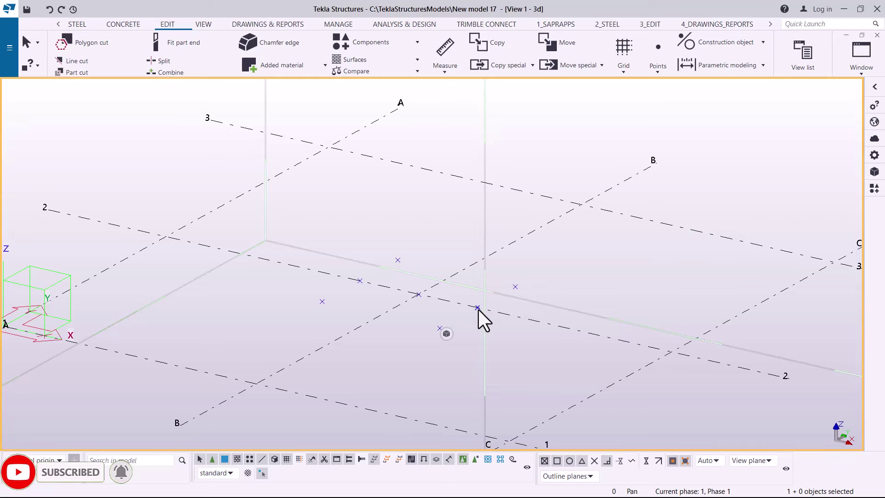
left_click(478, 308)
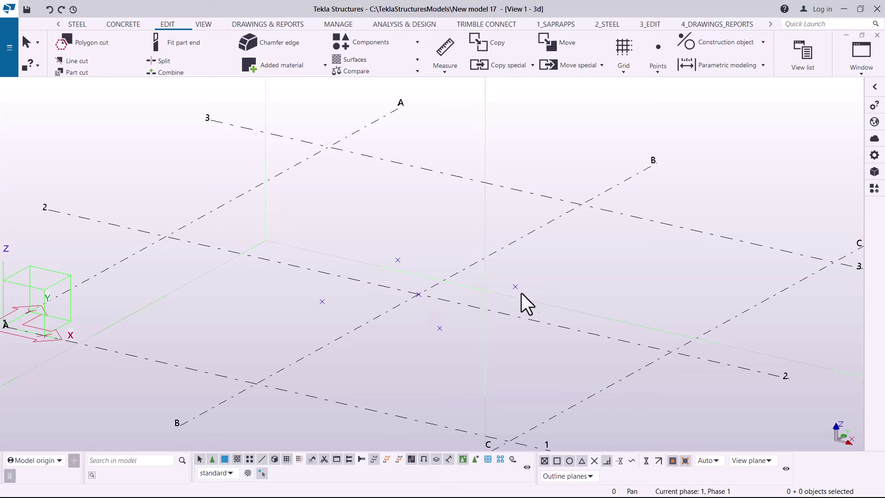
- Select the centre point and four corner points and copy them linearly with dX 0, dY 0 and dZ 66000
left_click_drag(544, 235, 310, 351)
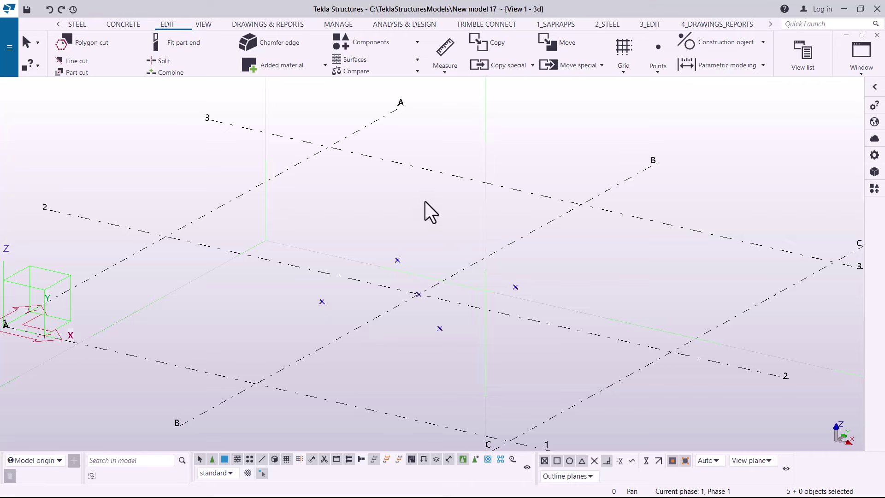
right_click(390, 204)
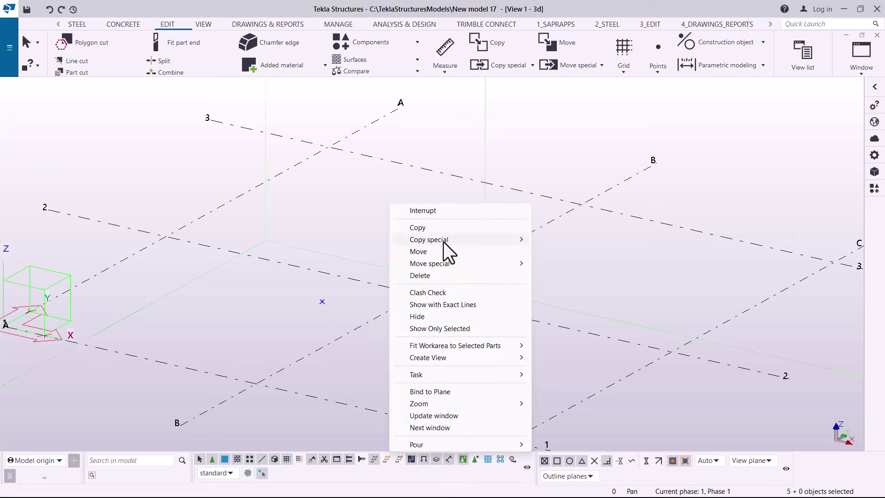
mouse_move(448, 240)
left_click(551, 240)
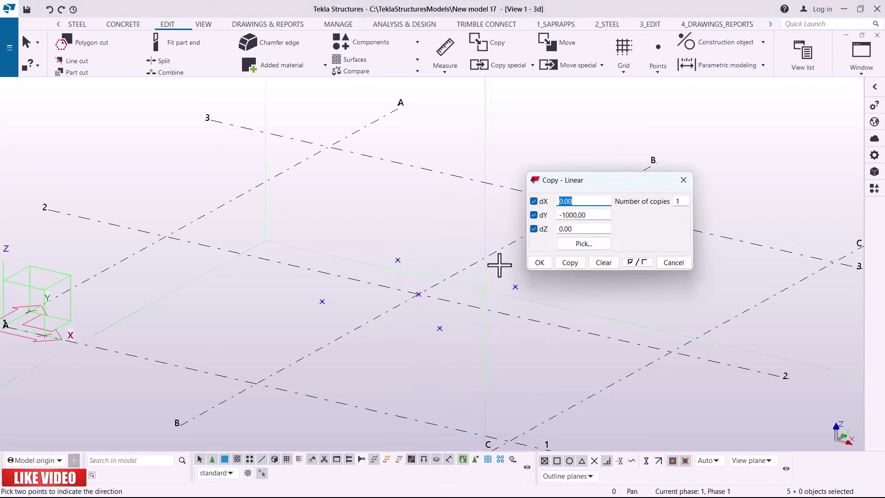
left_click(605, 264)
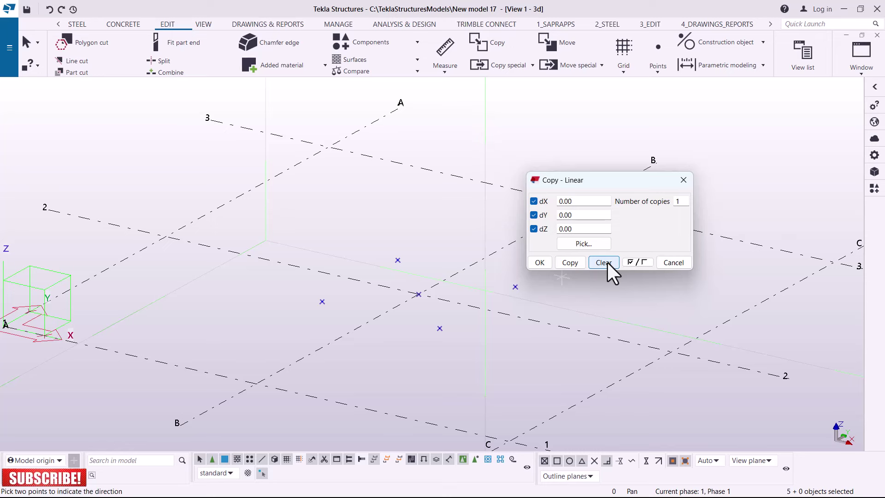
left_click(586, 228)
double_click(548, 227)
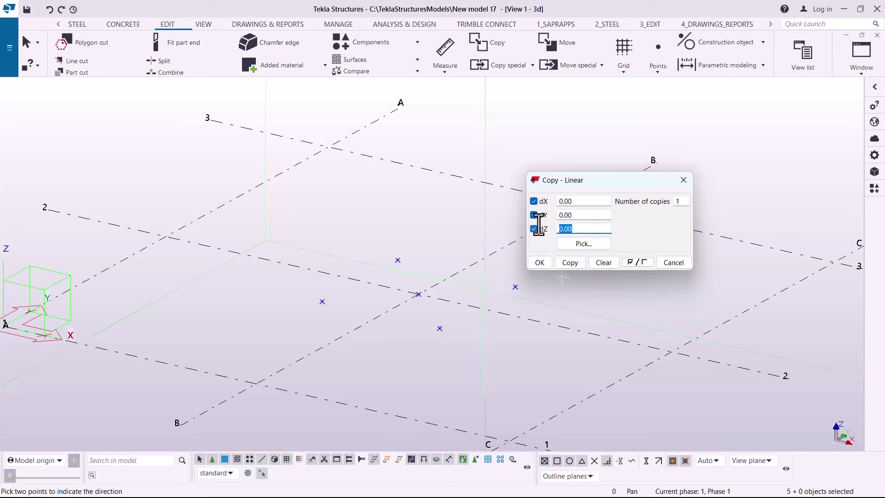
type("66000")
left_click(571, 262)
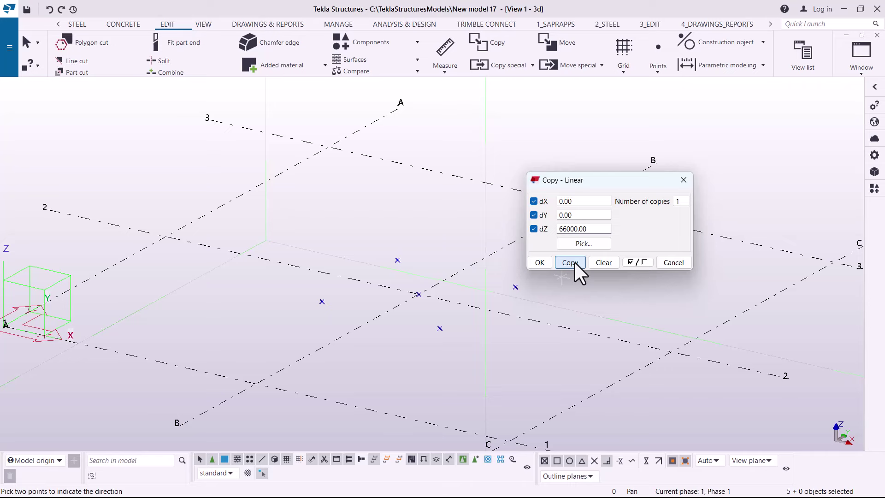
left_click(538, 261)
right_click(452, 133)
left_click(474, 134)
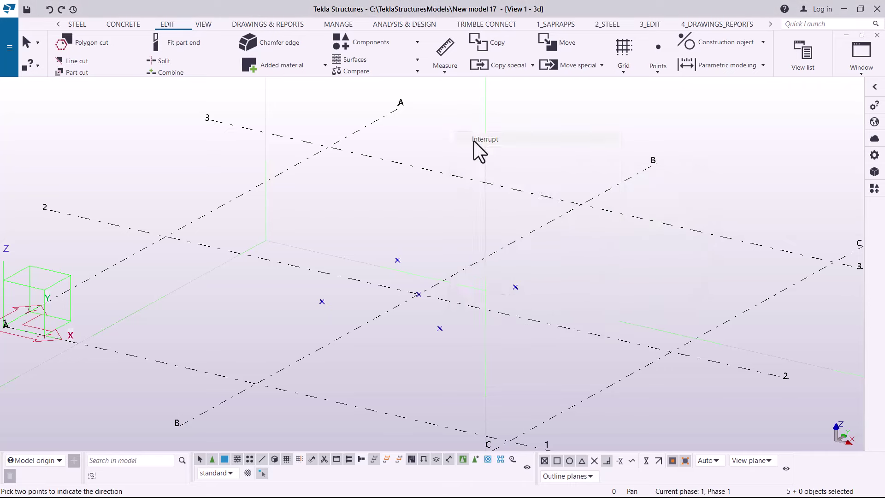
scroll(291, 383, "down", 5)
scroll(369, 374, "down", 8)
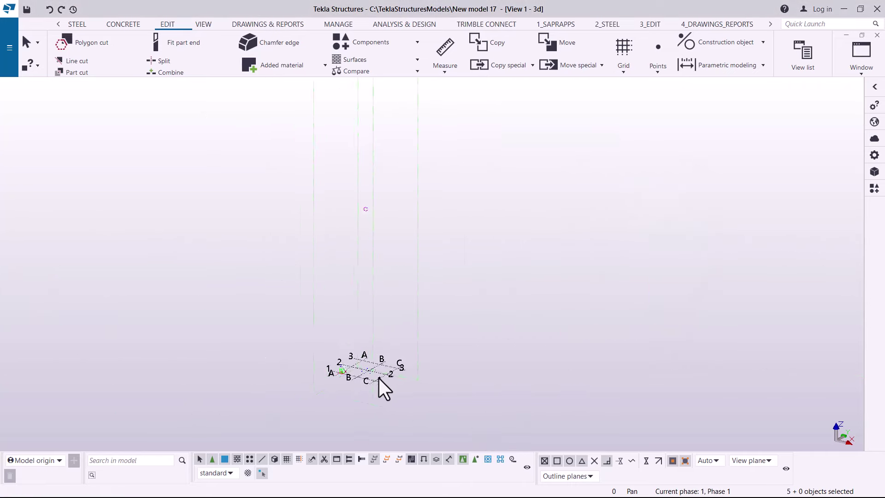
- Measure the distance from the centre point of the raised point group down to the base centre point at grid intersection B-2
scroll(372, 205, "up", 10)
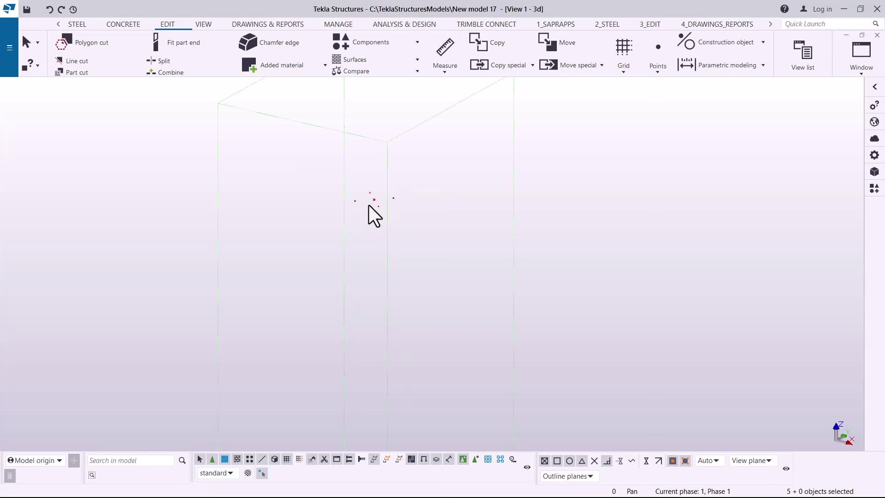
scroll(439, 182, "up", 1)
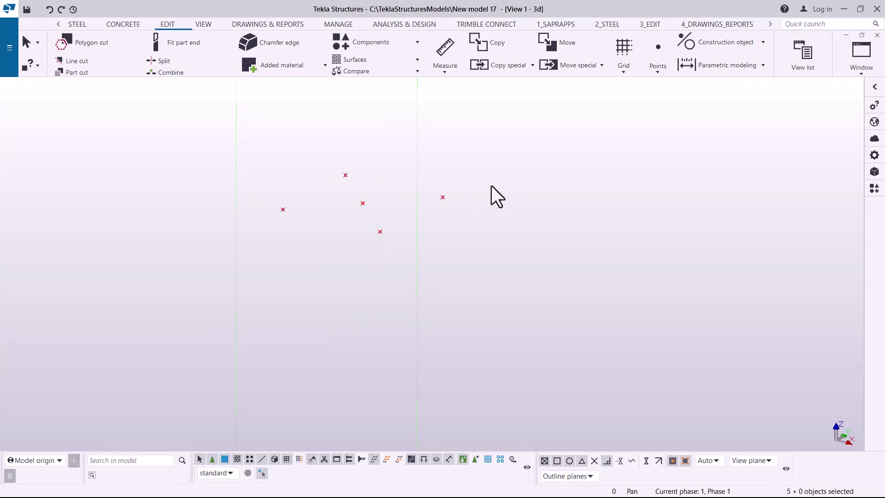
left_click(544, 165)
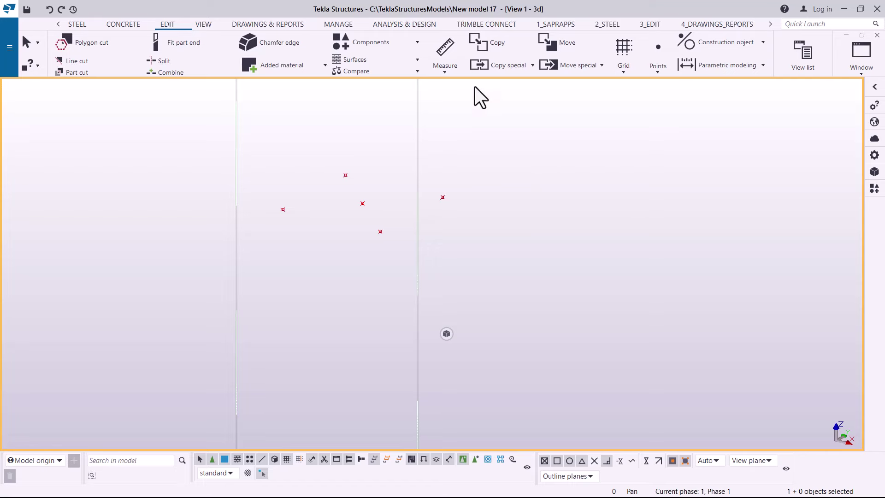
left_click(446, 73)
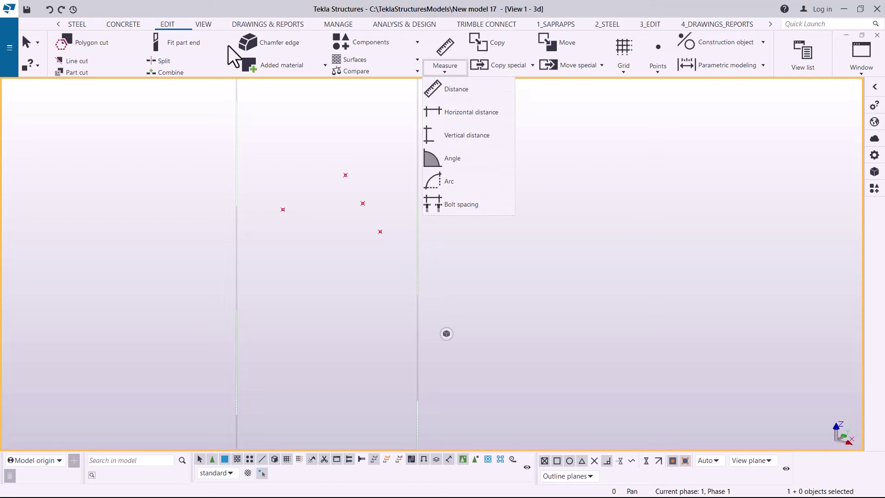
left_click(442, 73)
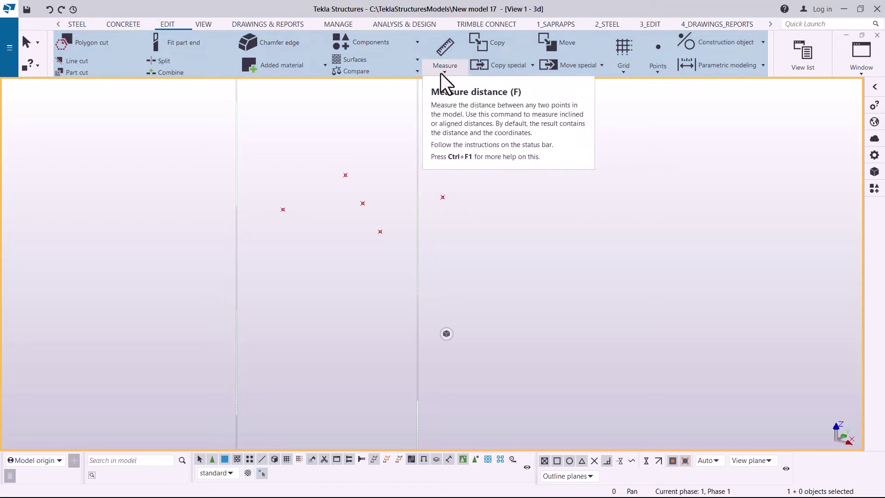
left_click(455, 94)
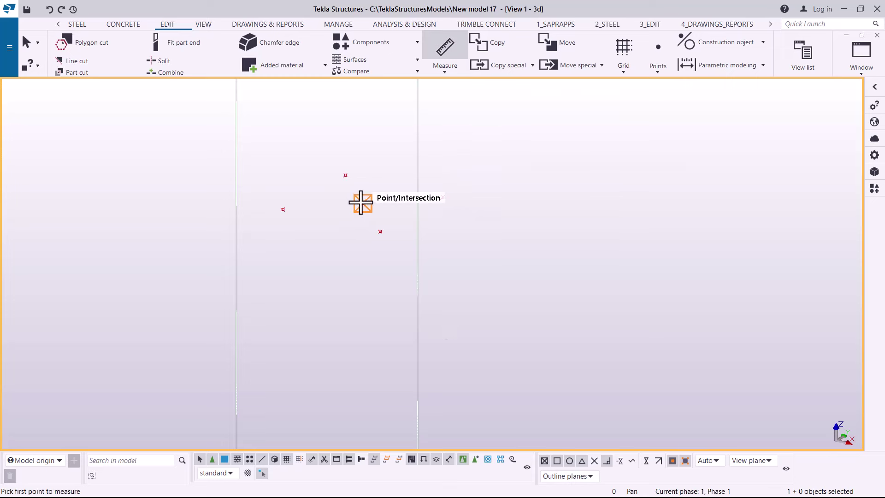
left_click(379, 198)
scroll(391, 163, "down", 10)
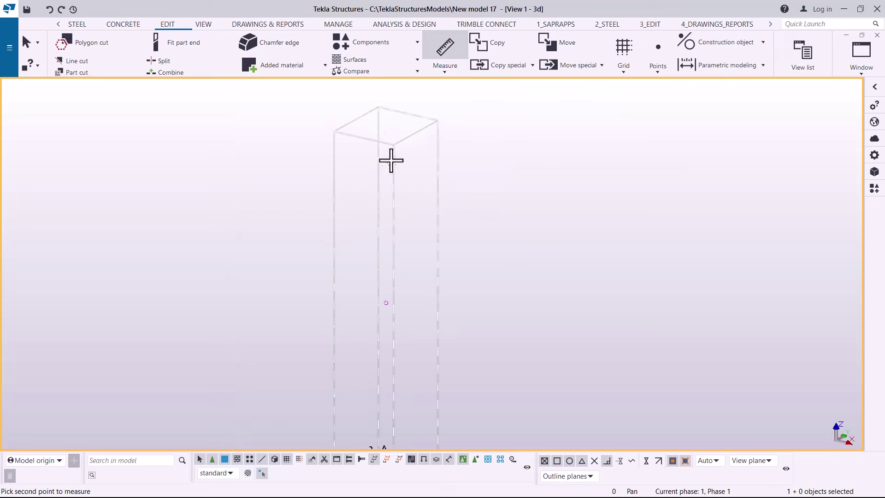
scroll(391, 305, "up", 10)
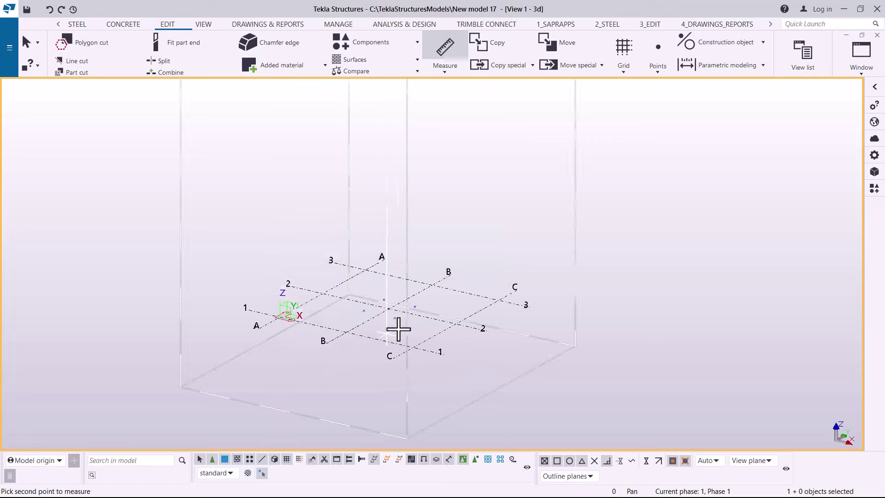
scroll(385, 305, "up", 1)
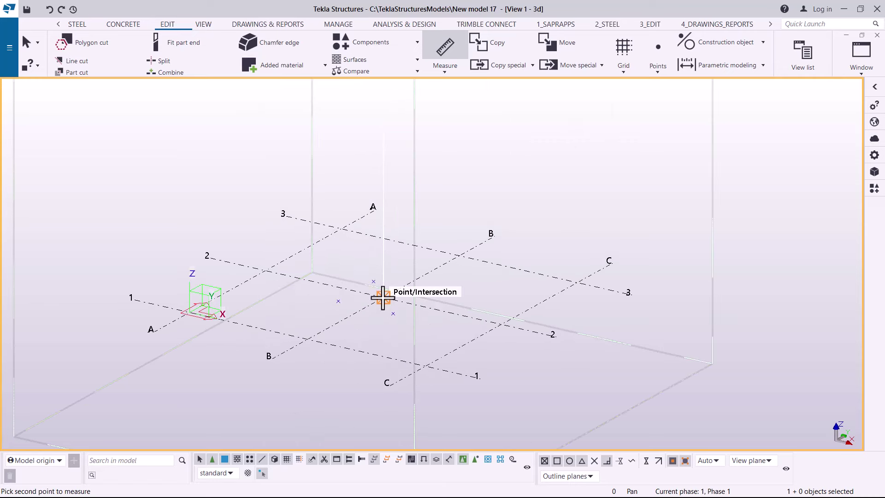
left_click(383, 298)
right_click(605, 154)
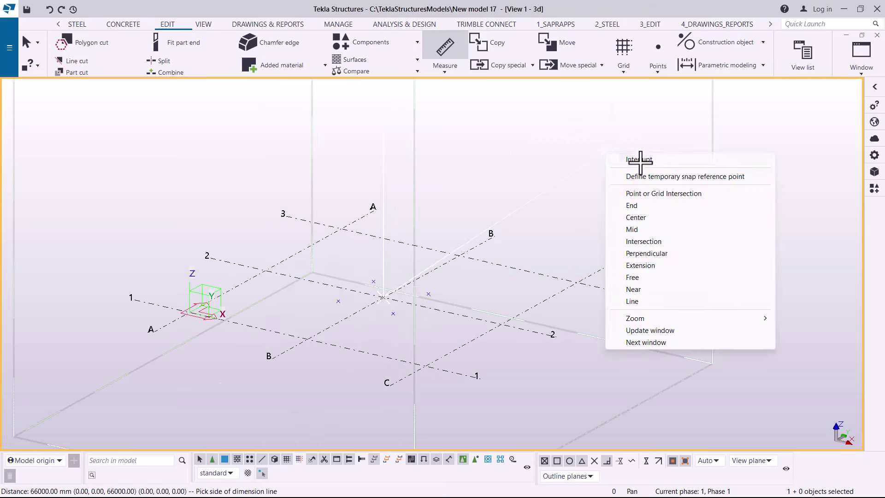
left_click(639, 159)
- Select the five raised points and copy them linearly once with dX 0, dY 0 and dZ 6000
scroll(391, 361, "down", 5)
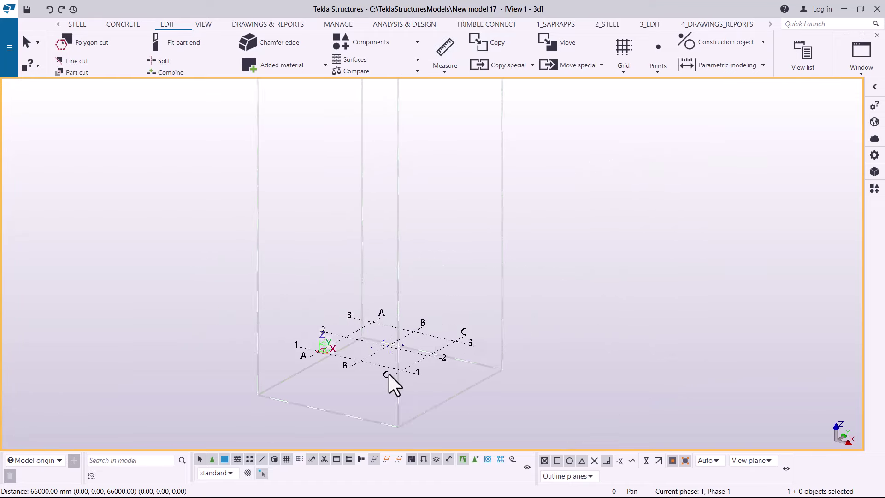
scroll(389, 375, "down", 4)
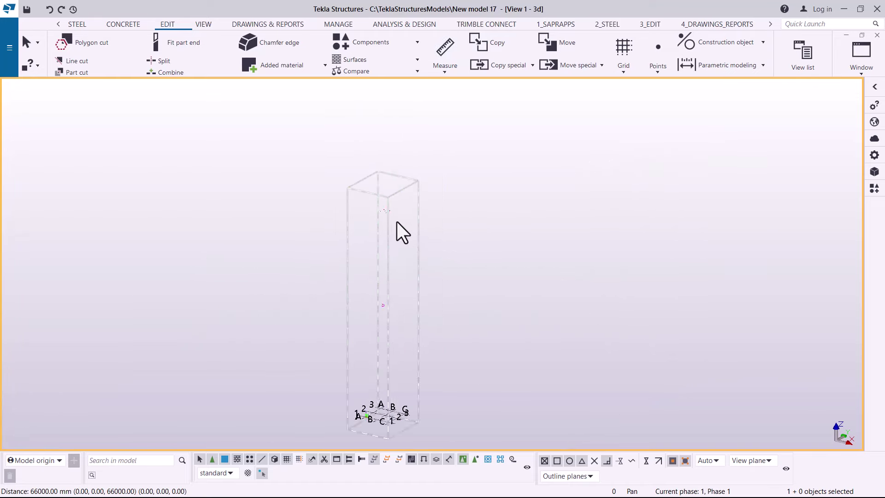
scroll(381, 219, "up", 10)
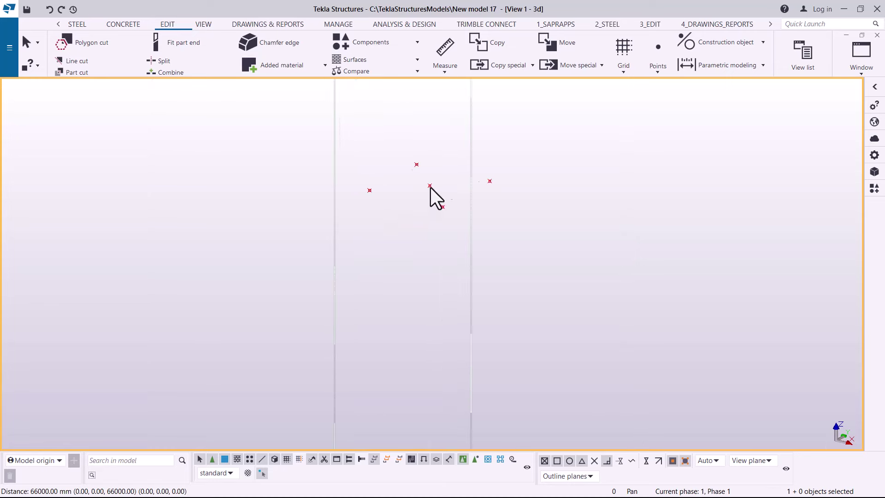
left_click_drag(553, 123, 367, 255)
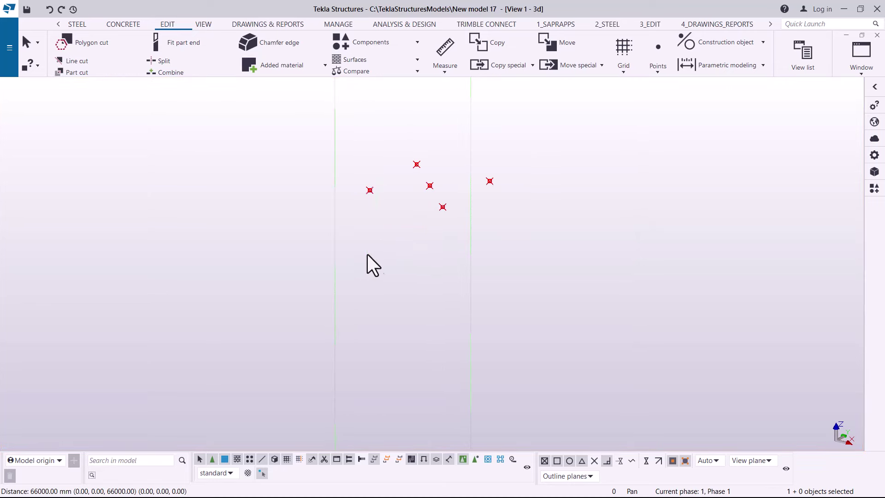
right_click(511, 149)
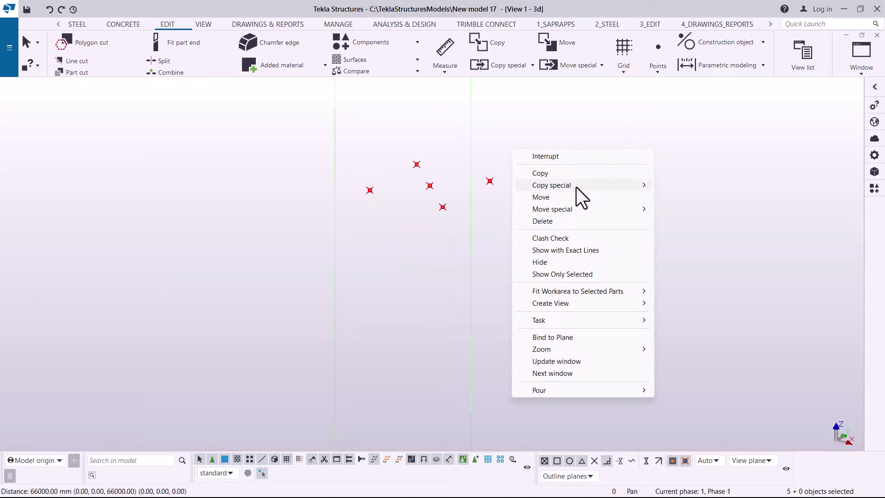
mouse_move(576, 186)
left_click(673, 185)
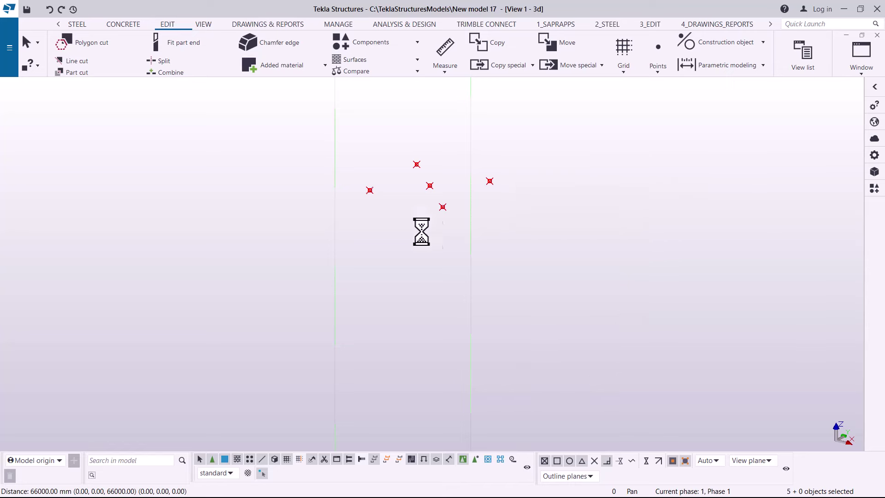
left_click_drag(594, 229, 537, 232)
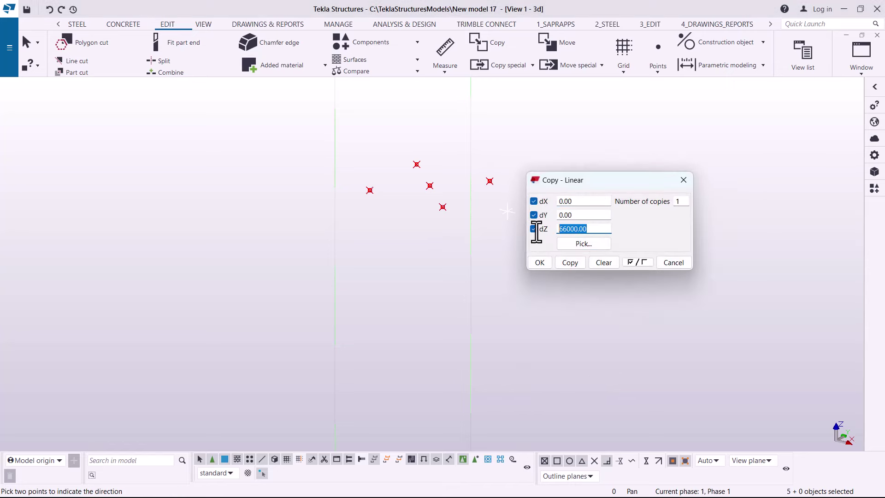
type("6000")
left_click(577, 262)
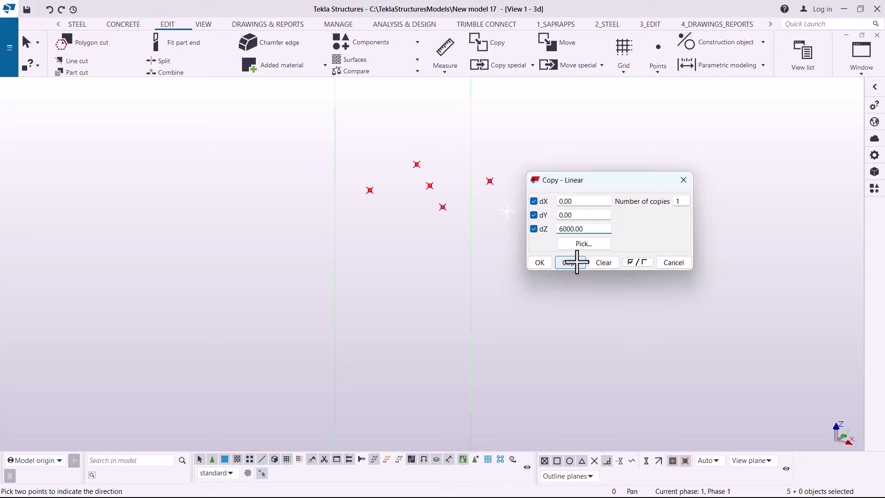
left_click(544, 263)
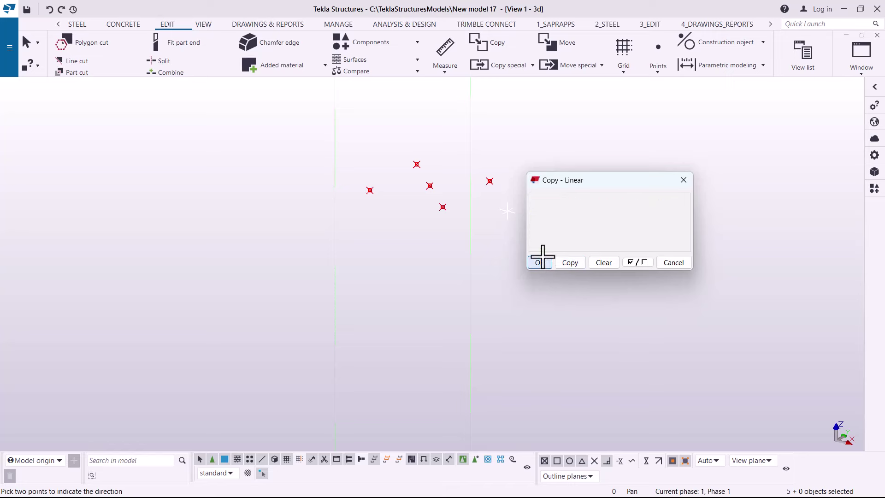
right_click(560, 139)
left_click(593, 145)
- Measure the distance from the topmost centre point down to the base centre point at grid intersection B-2
middle_click_drag(378, 278, 456, 121, "ctrl")
left_click(383, 166)
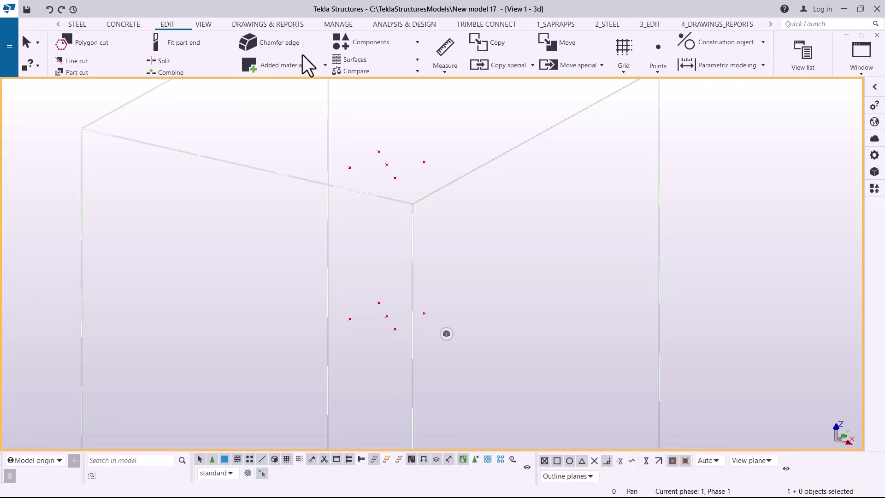
left_click(444, 72)
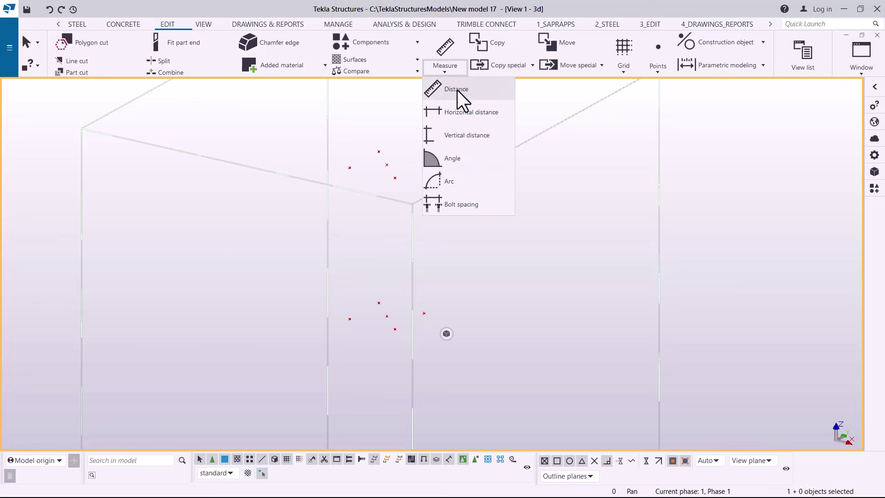
left_click(458, 92)
left_click(387, 165)
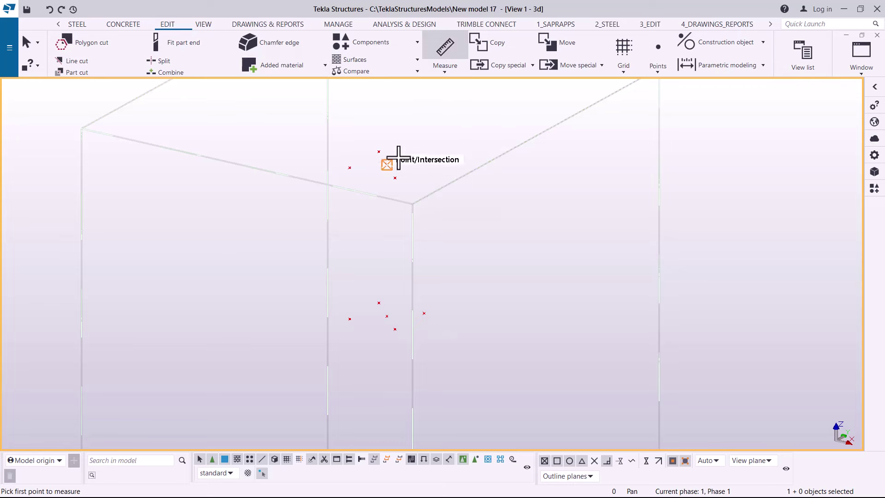
scroll(399, 138, "down", 6)
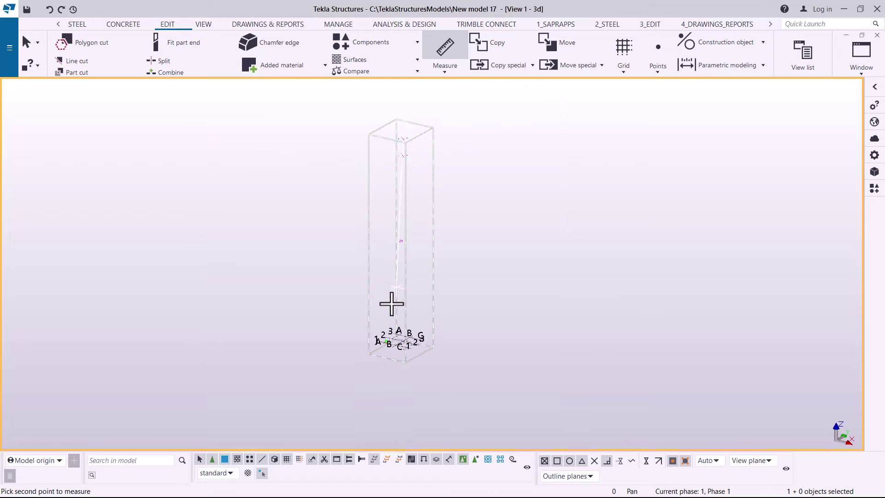
scroll(403, 360, "up", 8)
scroll(404, 368, "up", 2)
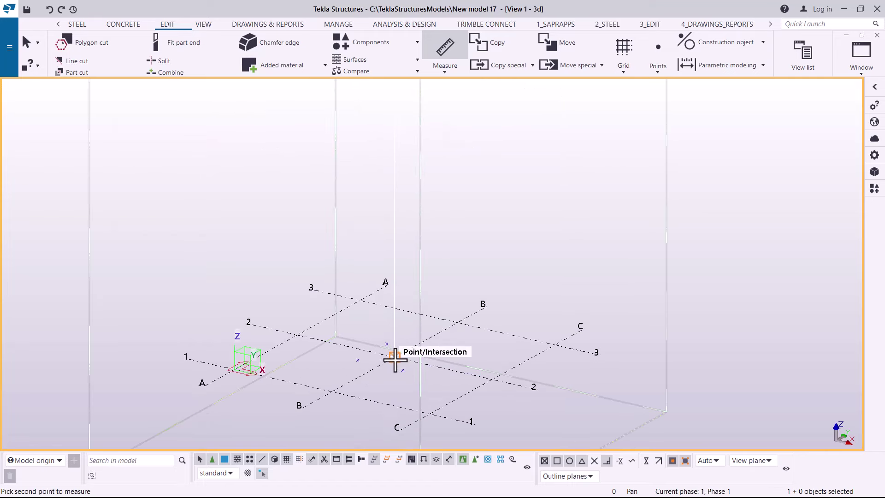
left_click(396, 355)
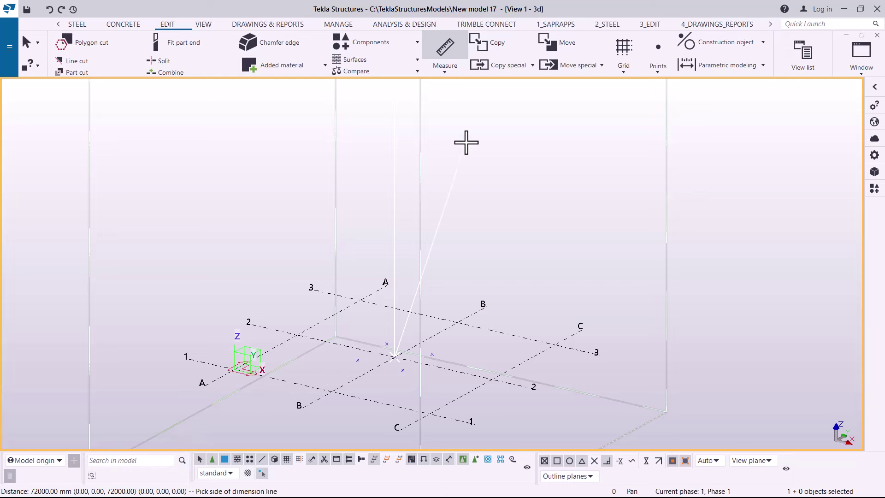
right_click(481, 147)
left_click(491, 150)
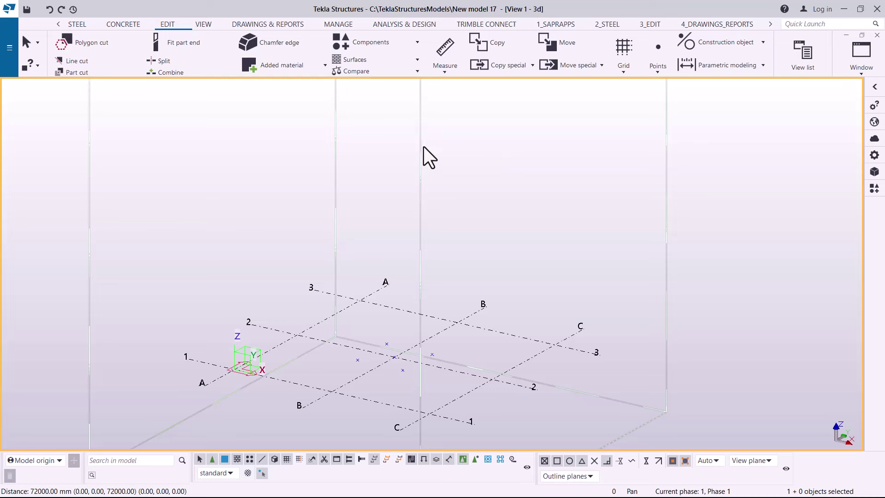
- Save the model
left_click(27, 9)
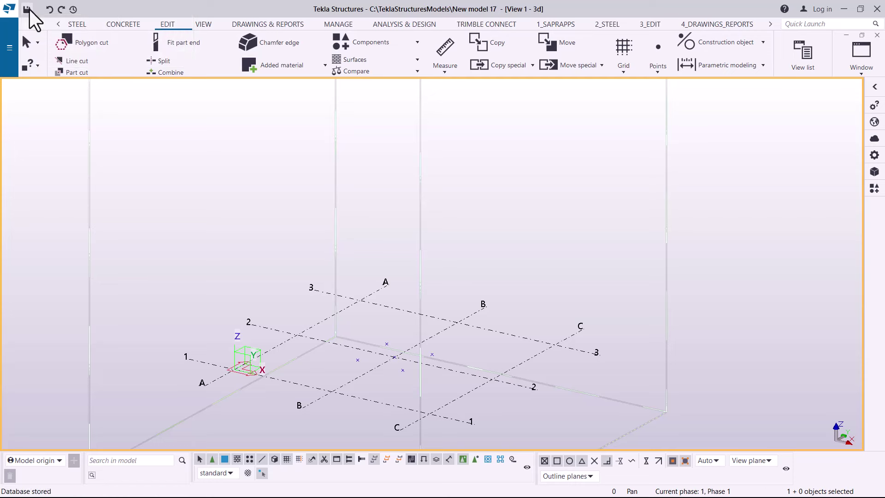